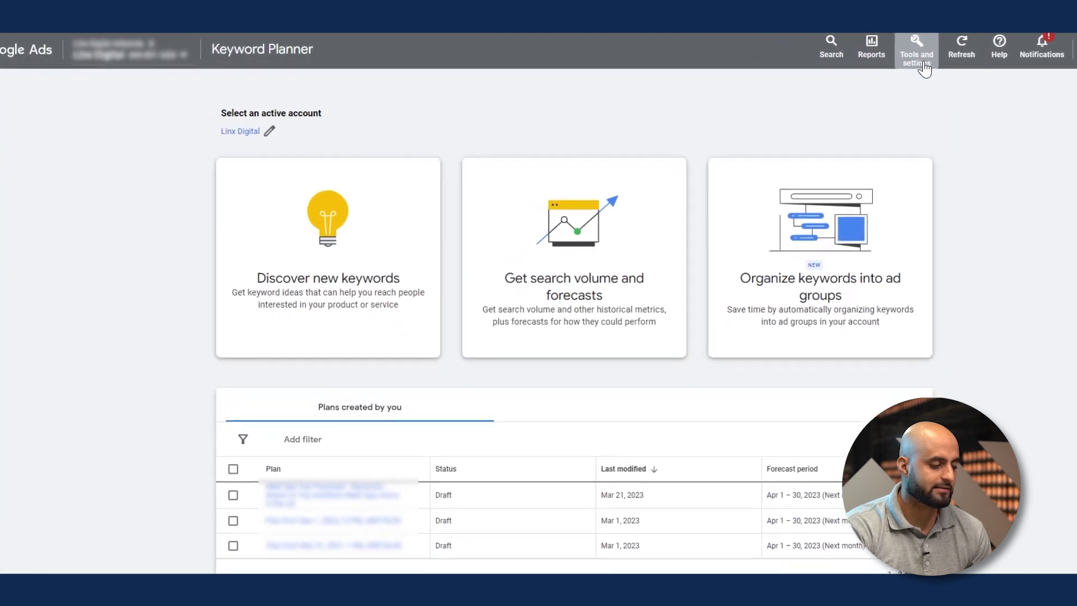
Step: Open Keyword Planner and start discovering new keywords
left_click(923, 64)
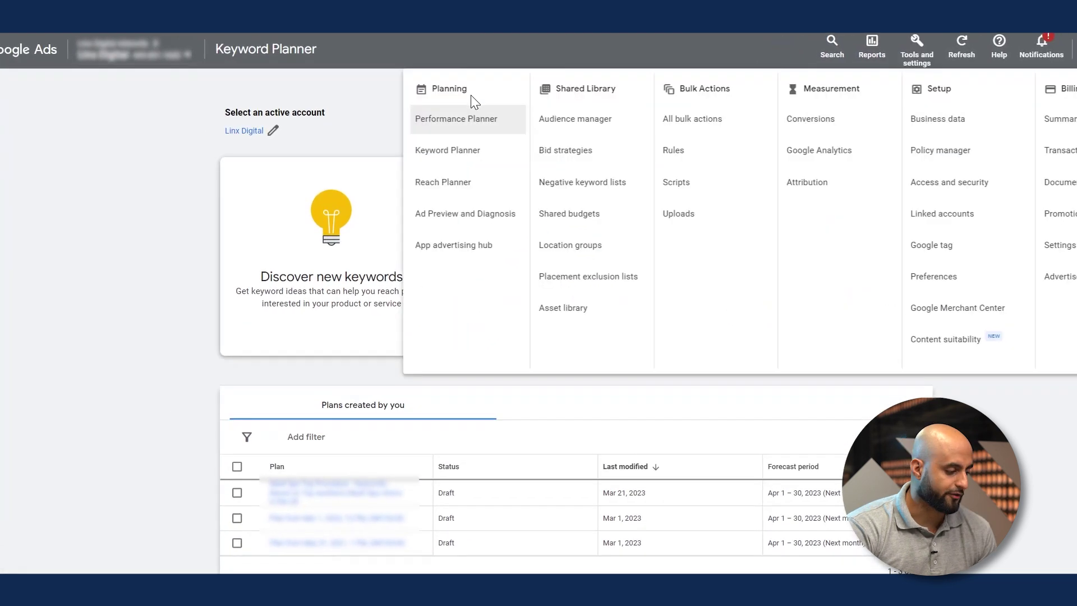
left_click(449, 151)
scroll(258, 112, "down", 1)
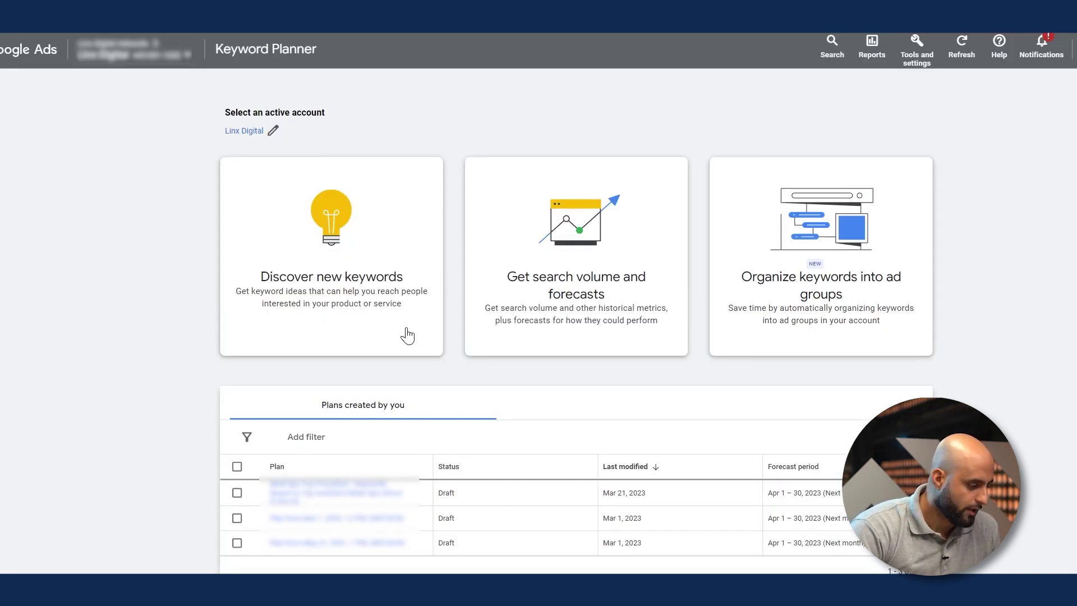
left_click(325, 263)
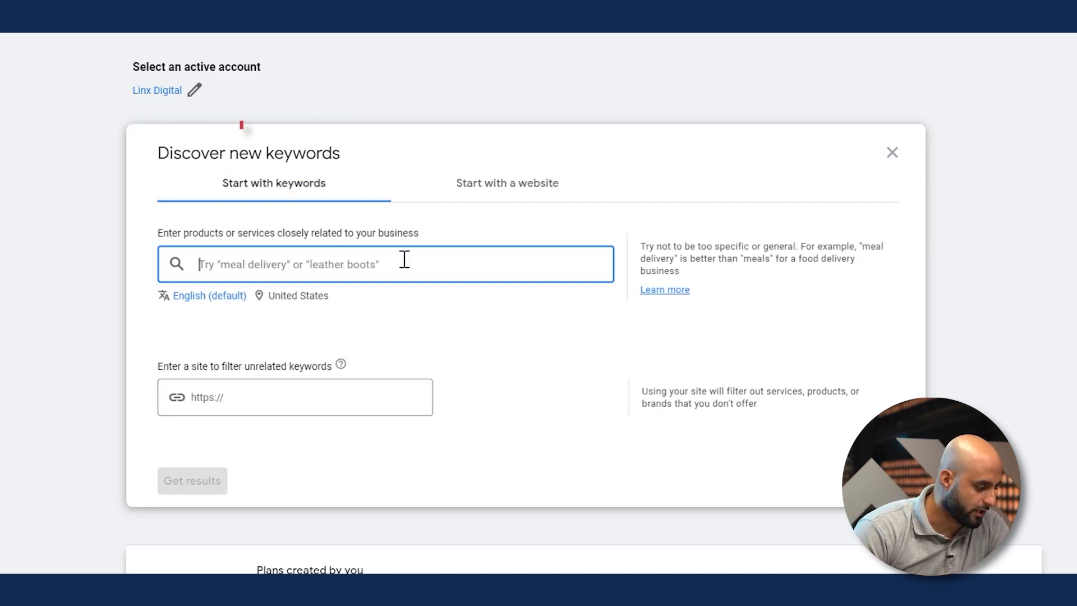
Step: Enter "video production services" as the starting keyword and get its keyword ideas
scroll(585, 330, "down", 2)
scroll(336, 247, "up", 2)
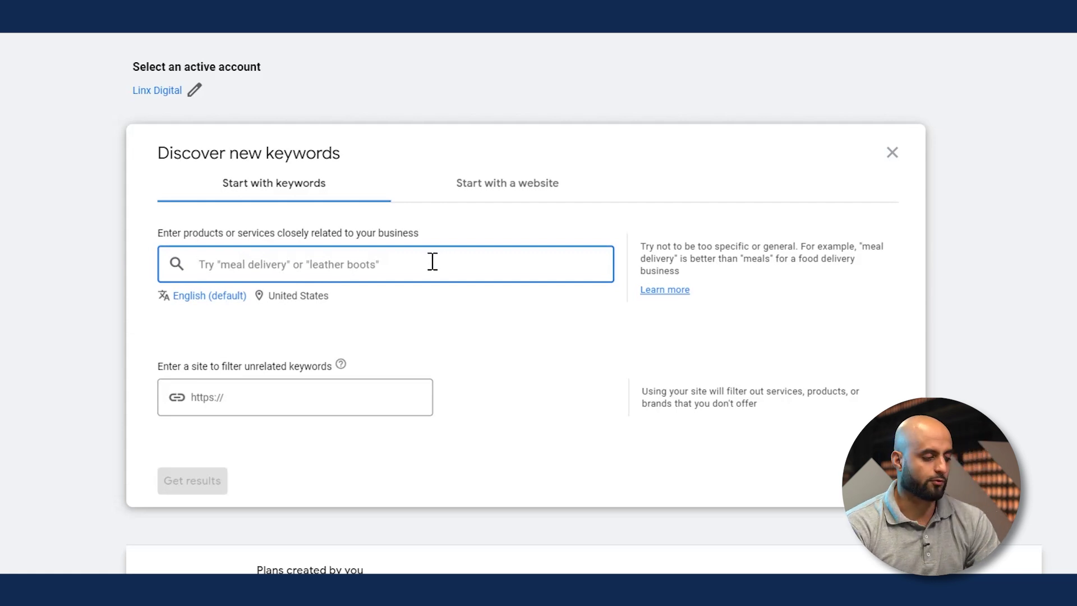
type("video production services")
left_click_drag(432, 261, 75, 284)
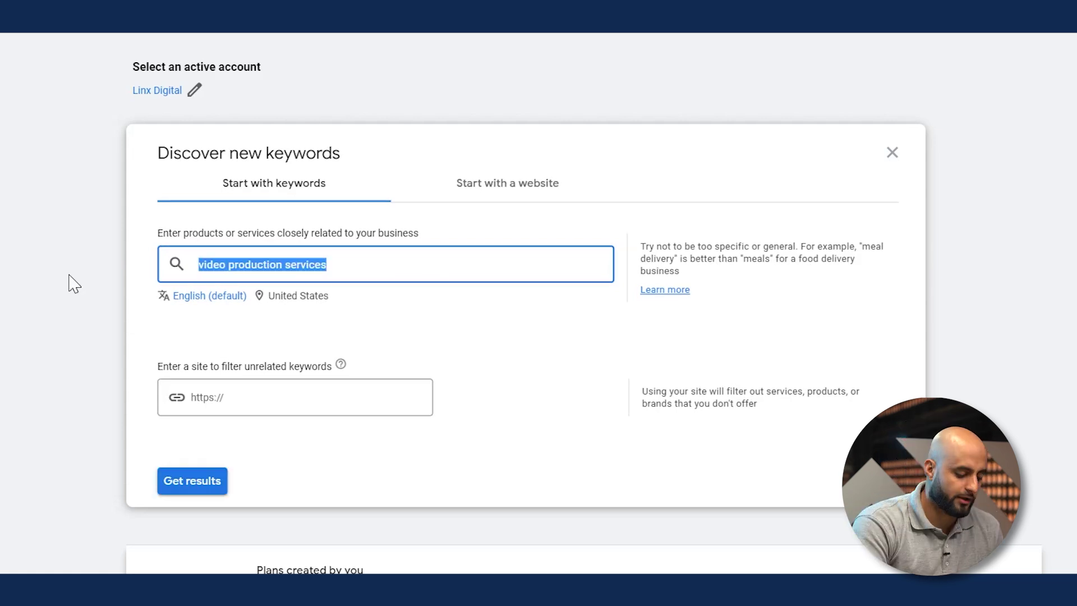
left_click(342, 264)
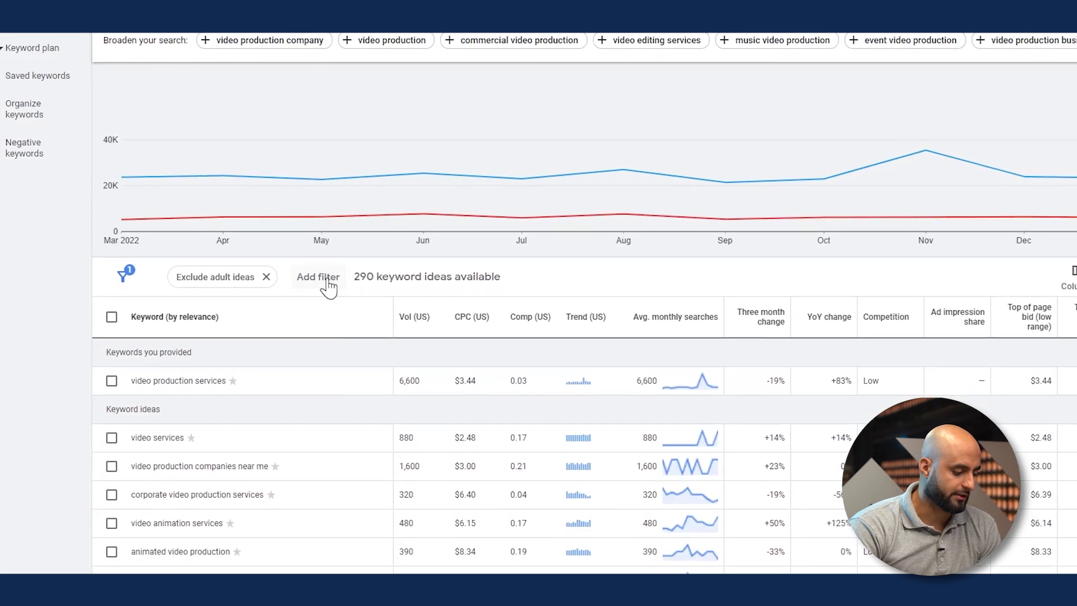
Step: Filter the keyword ideas to average monthly searches >= 1000
left_click(328, 287)
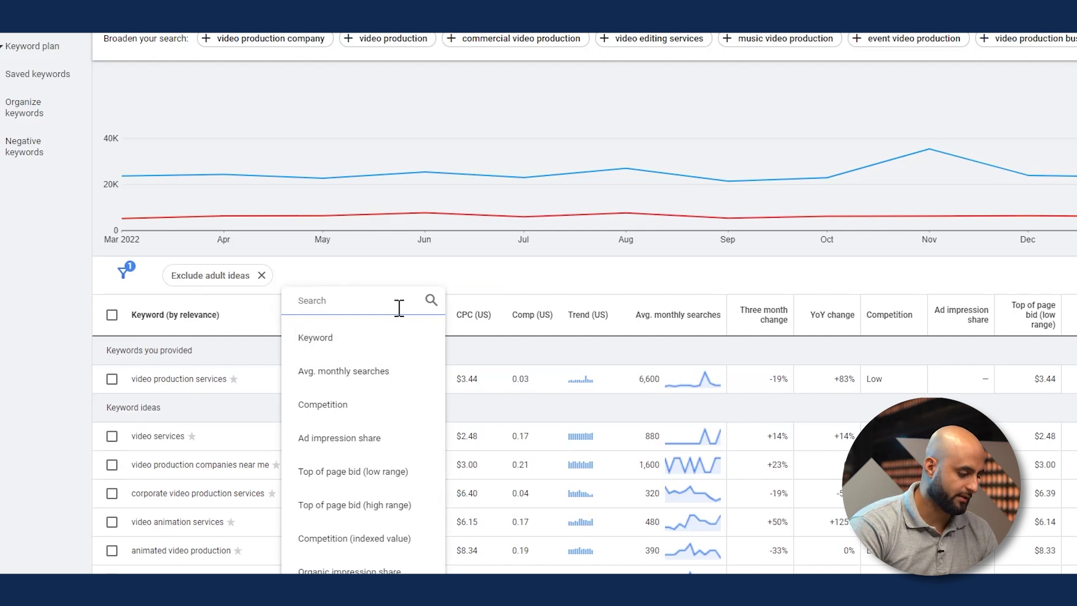
type("cp")
key("BackSpace")
key("BackSpace")
left_click(398, 376)
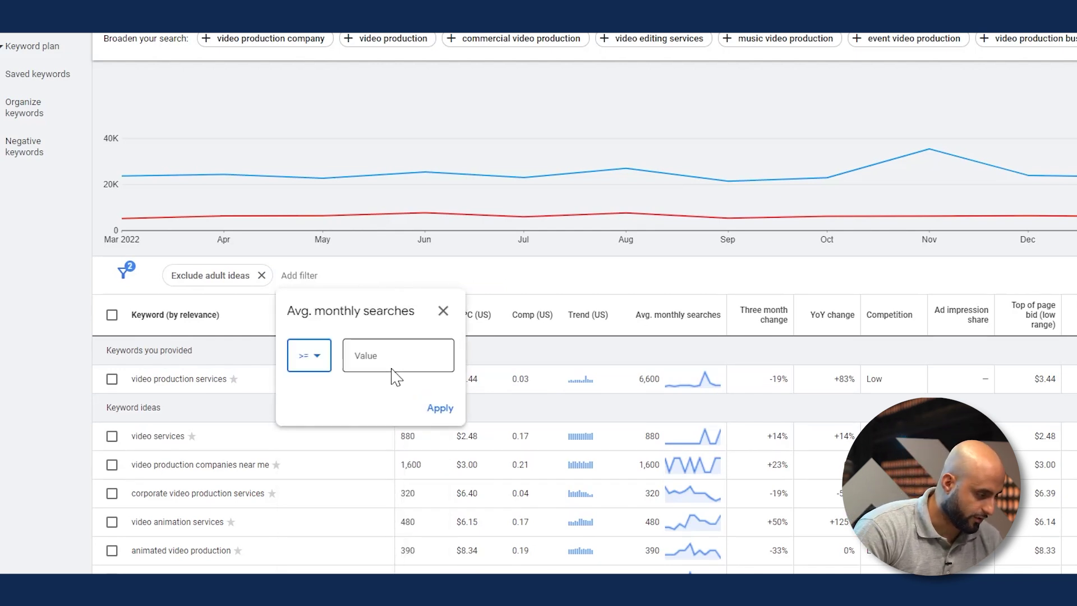
left_click(317, 359)
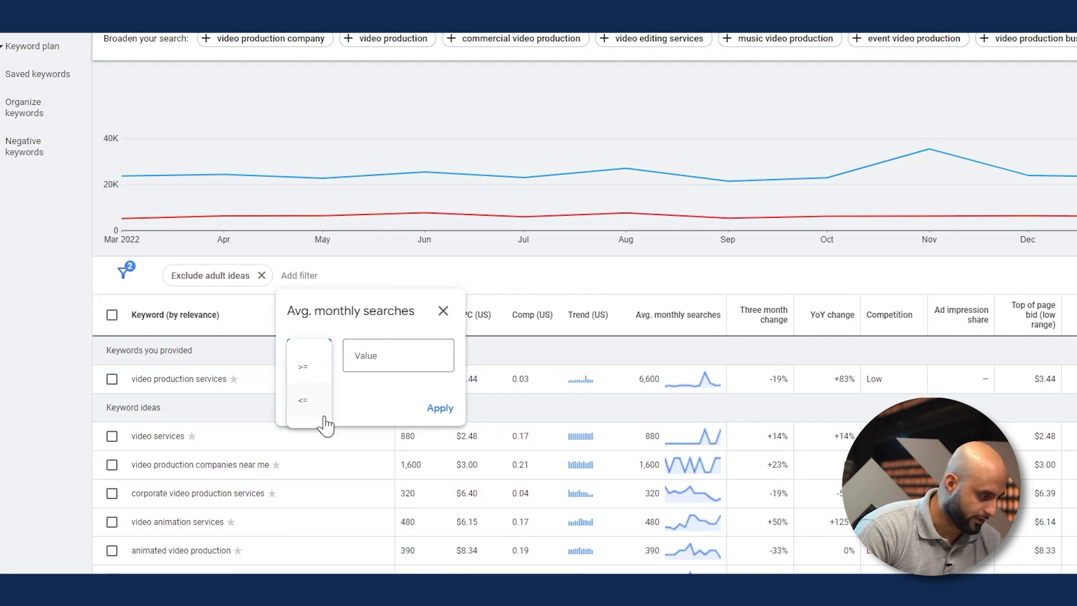
left_click(406, 359)
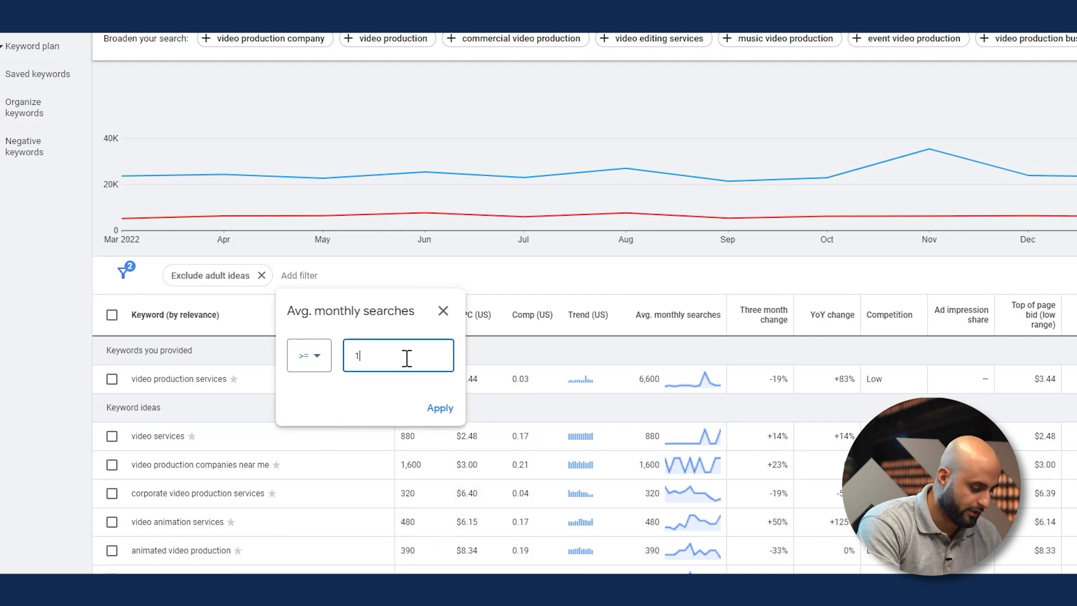
left_click(438, 409)
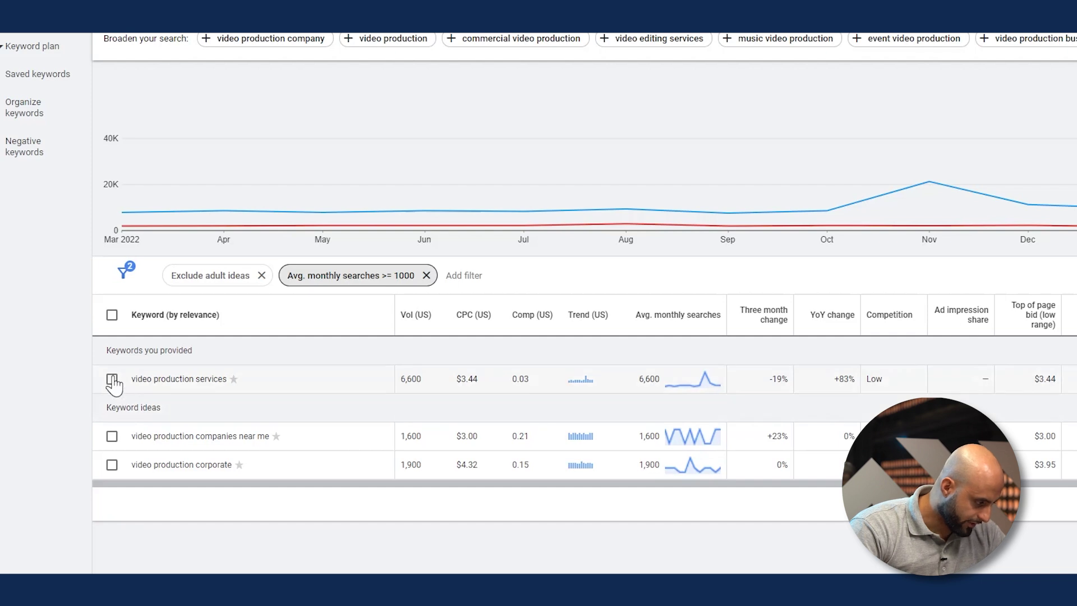
Step: Select the keywords "video production services", "video production companies near me" and "video production corporate"
left_click(112, 436)
left_click(111, 466)
left_click(112, 380)
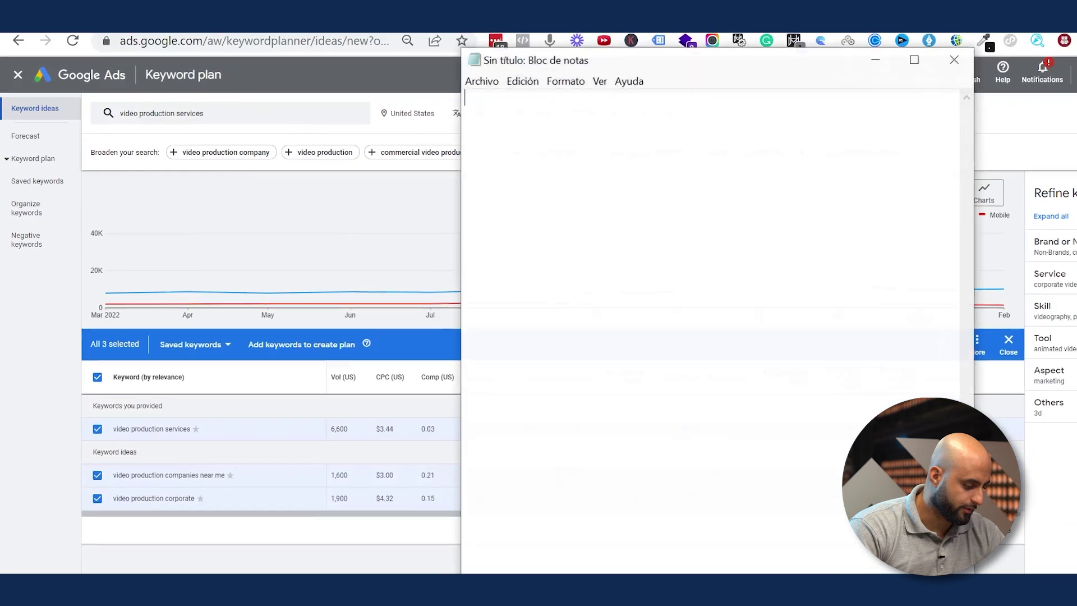
Step: List the three selected keywords in a blank Notepad note under the heading "VIDEO PRODUCTION SERVICES"
type("video production companies near me video production corporate video production services")
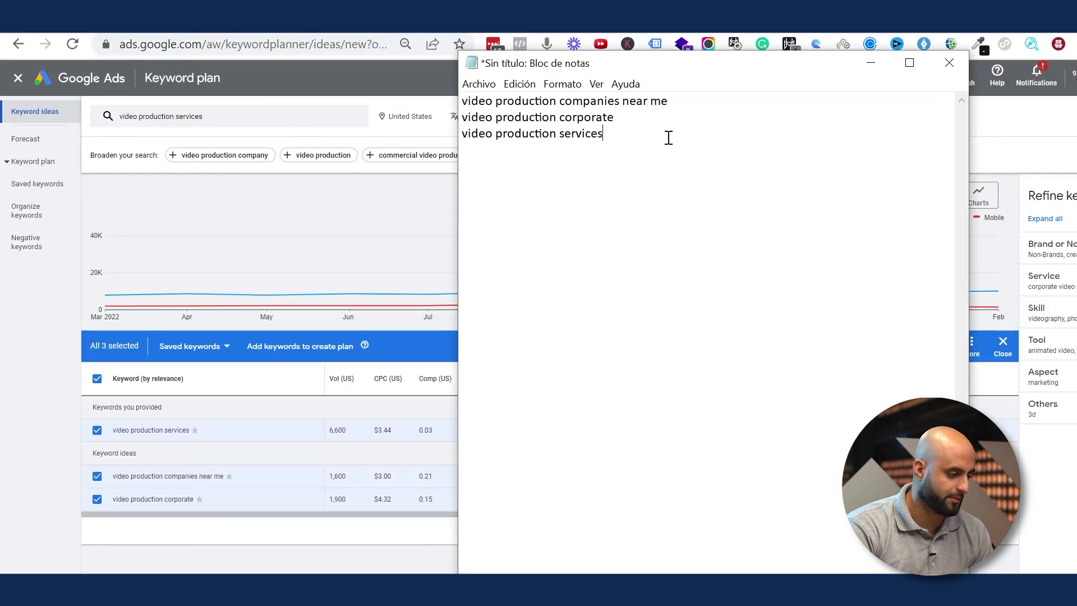
key("Return")
key("Return")
key("Return")
key("Up")
key("Up")
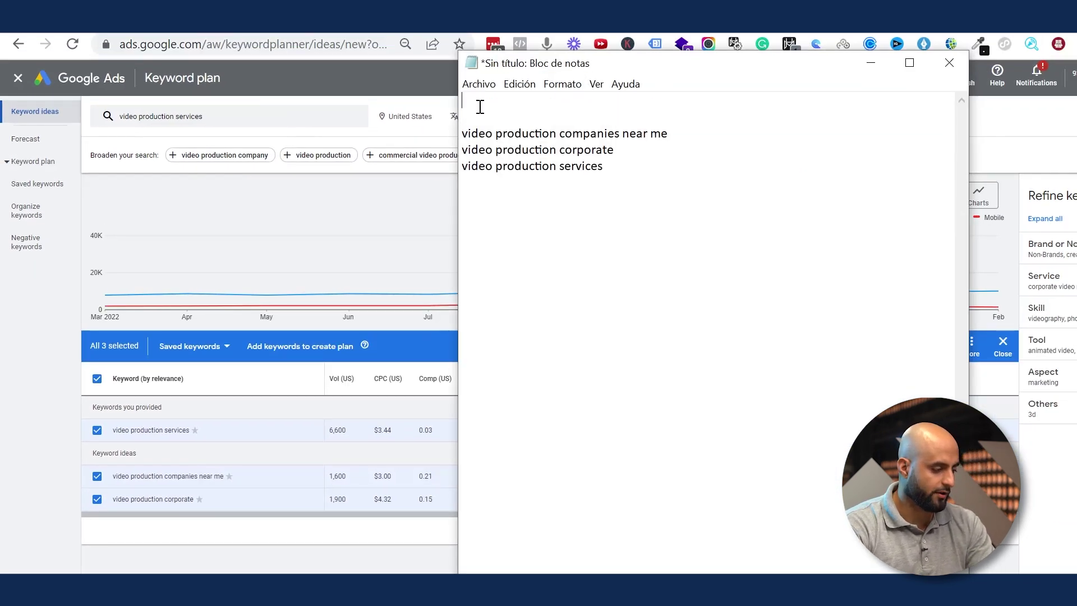
type("VIDEO PRODUCTION SERVICES")
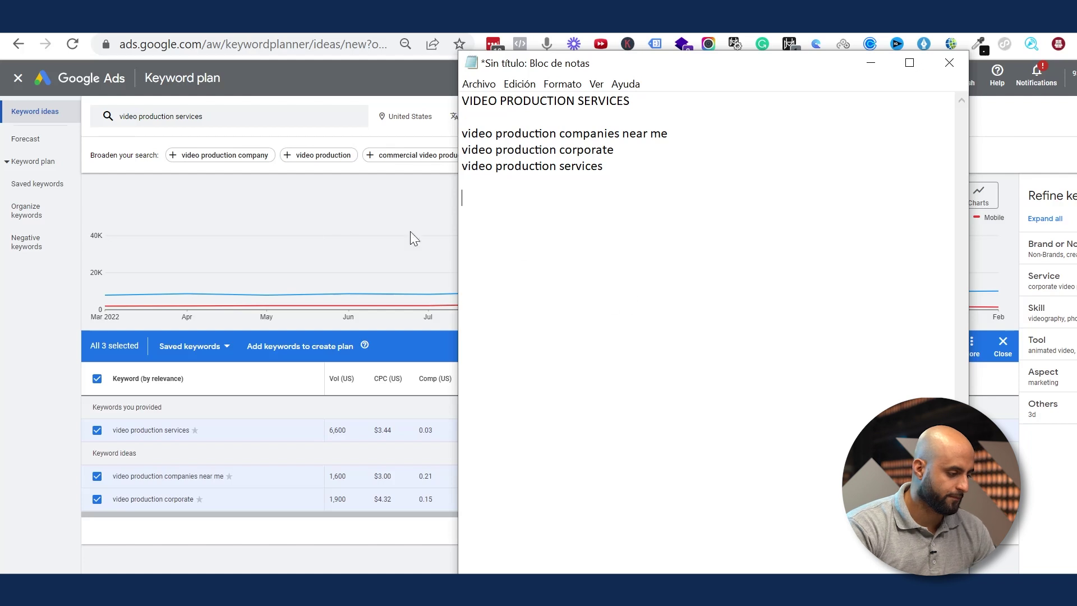
Step: Switch back to Google Ads and open the keyword plan's search terms for editing
left_click(220, 140)
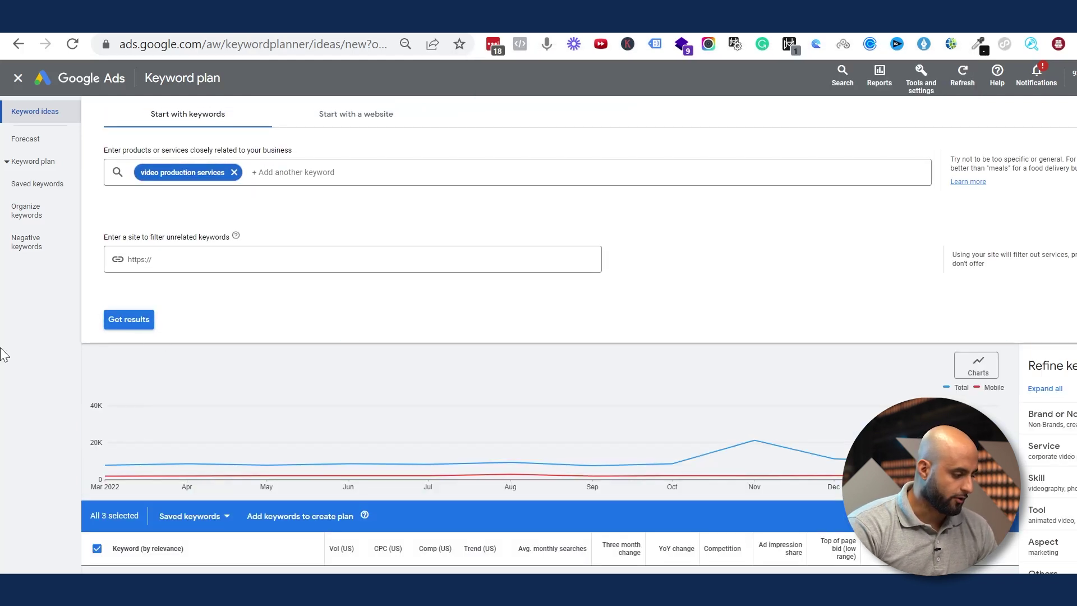
key("alt+Tab")
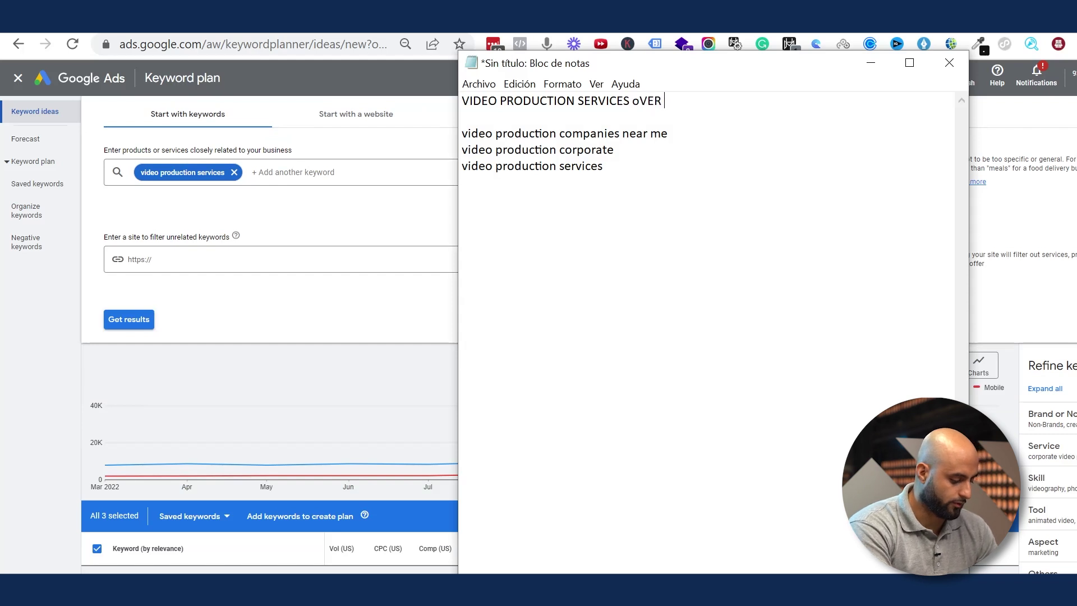
key("BackSpace")
key("BackSpace")
key("BackSpace")
key("BackSpace")
key("BackSpace")
key("BackSpace")
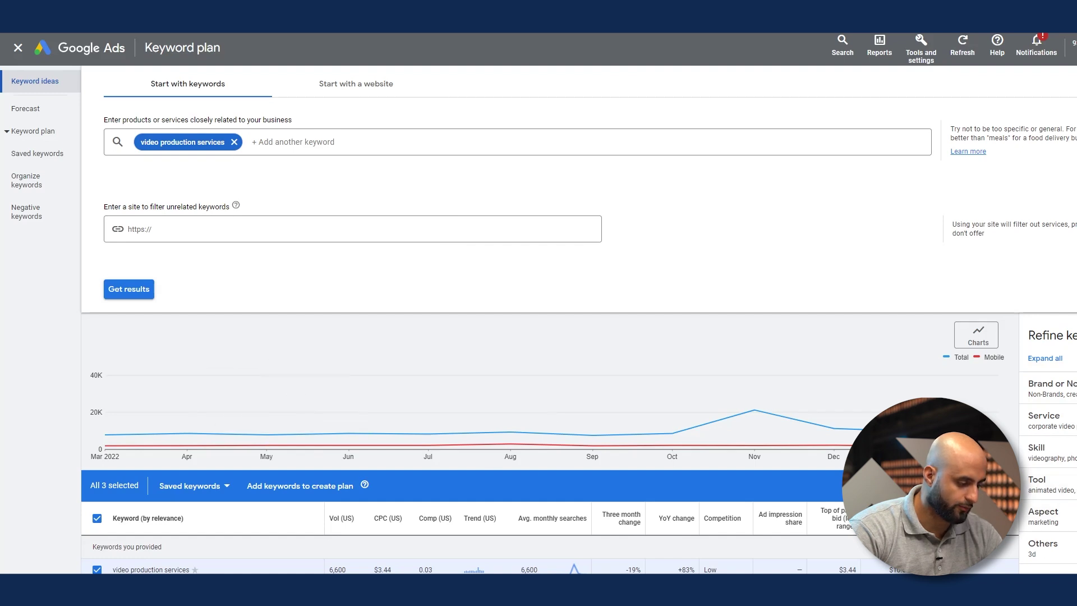
Step: Clear "video production services" from the keyword search
left_click(240, 148)
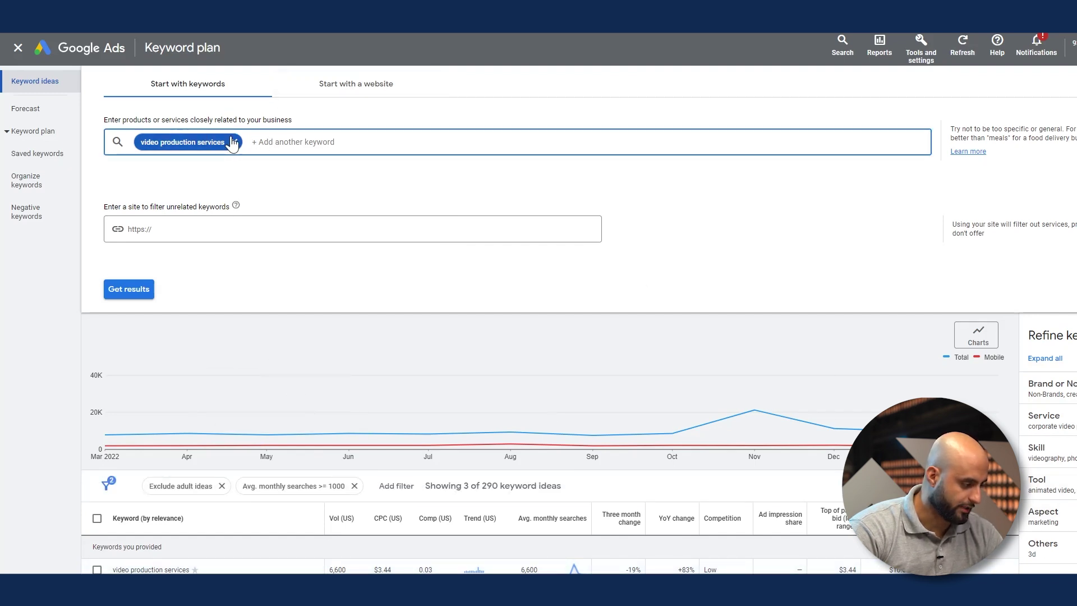
left_click(232, 143)
left_click_drag(228, 142, 98, 143)
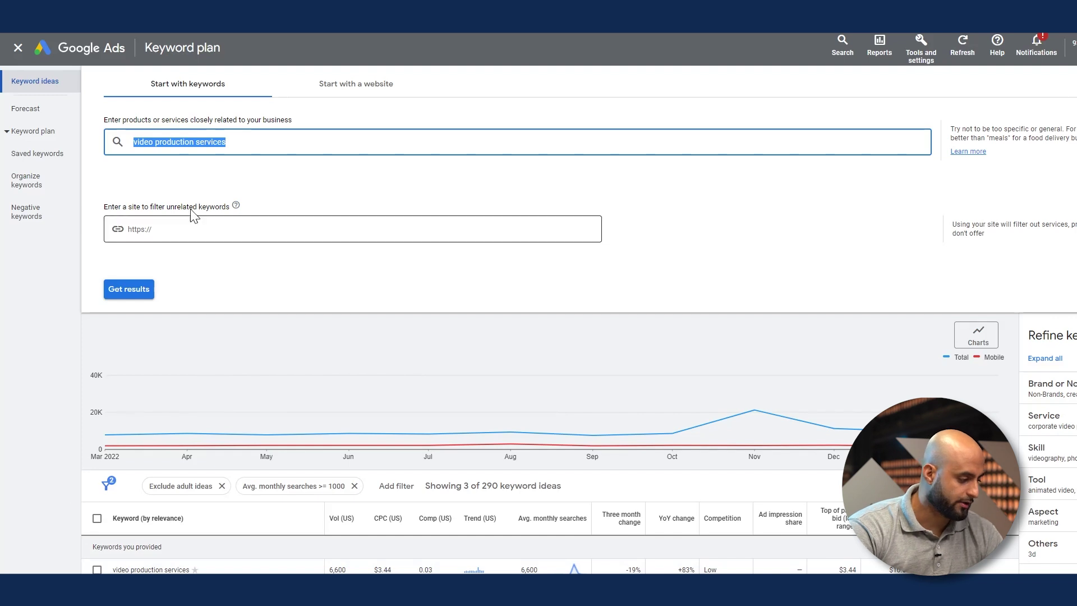
left_click(243, 142)
key("Left")
key("Left")
key("Left")
key("Left")
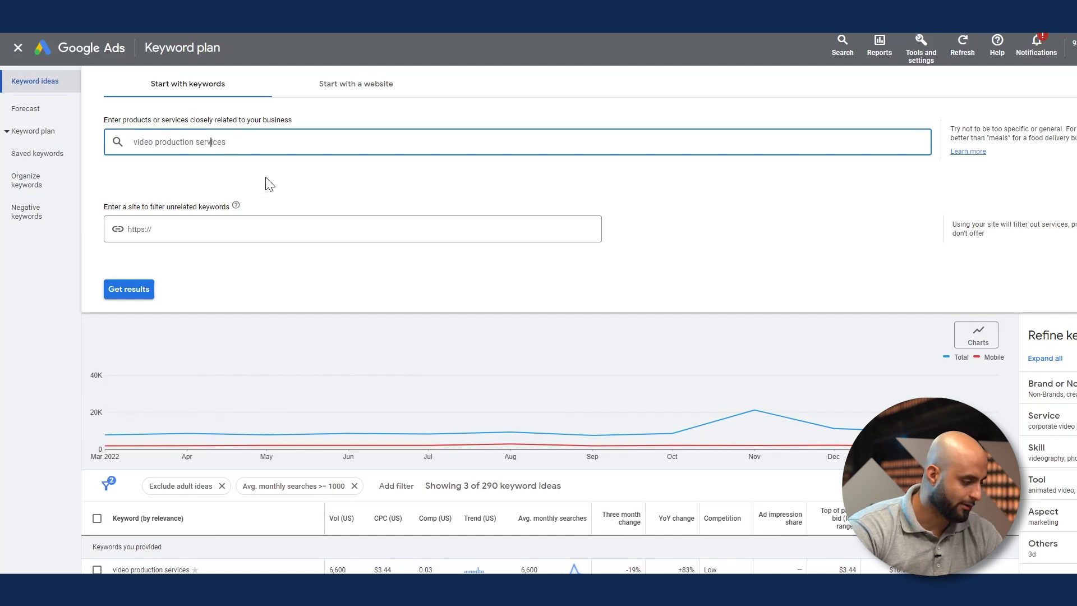
key("ctrl+a")
key("BackSpace")
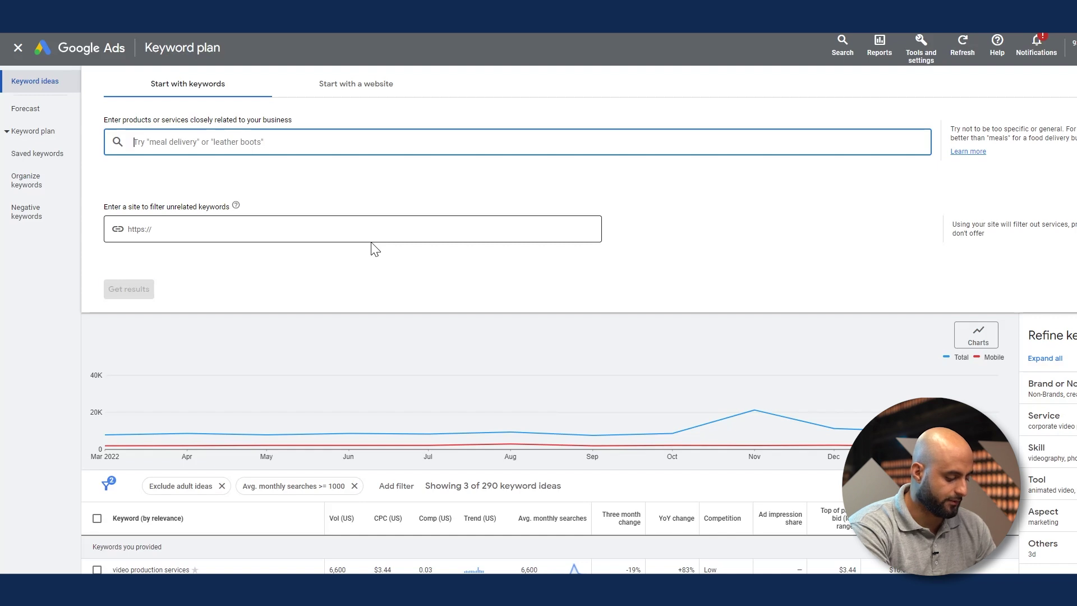
Step: Get keyword ideas for "best video production agency in miami" and remove the average monthly searches filter
type("best video produc")
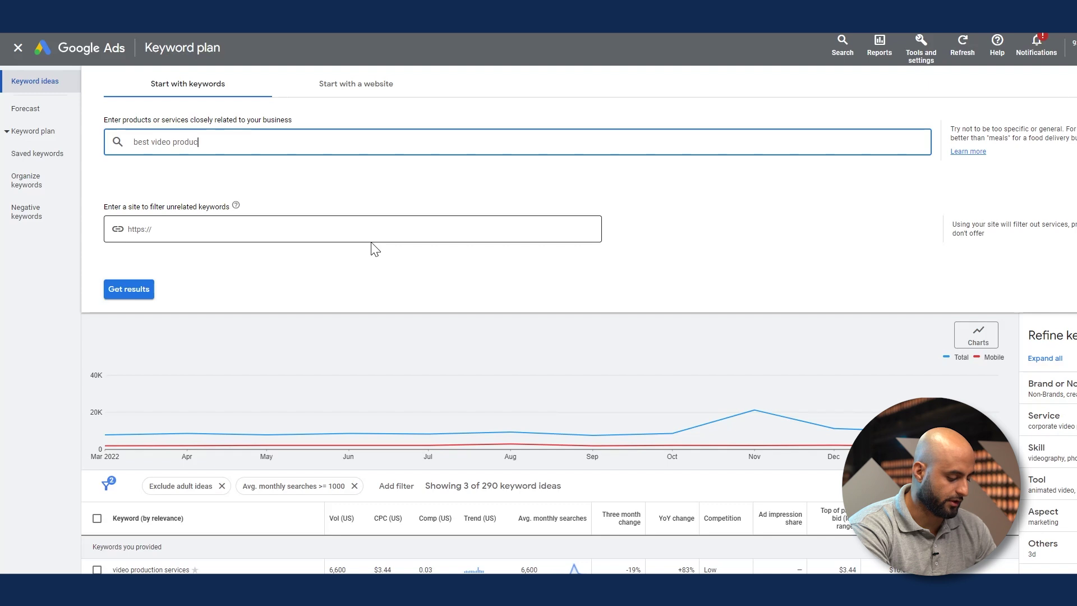
type("tion agency in miami")
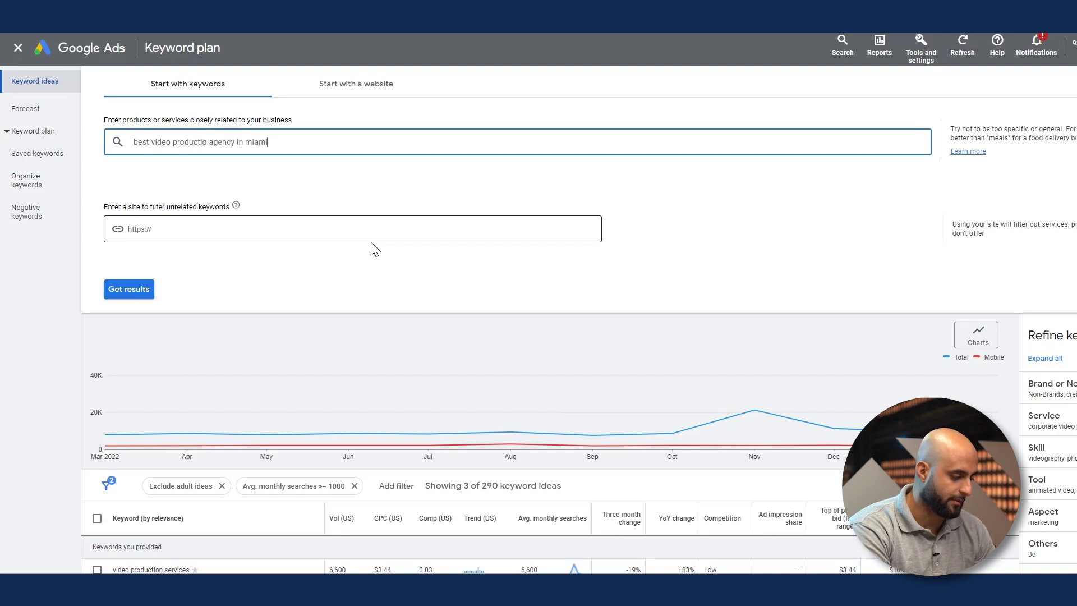
key("Return")
left_click(141, 291)
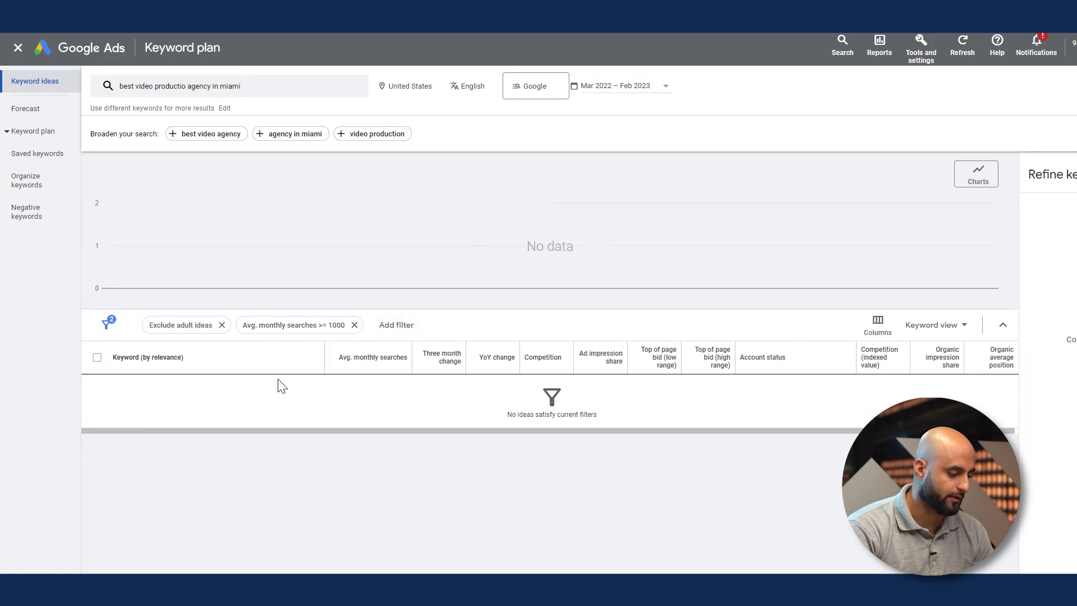
left_click(355, 326)
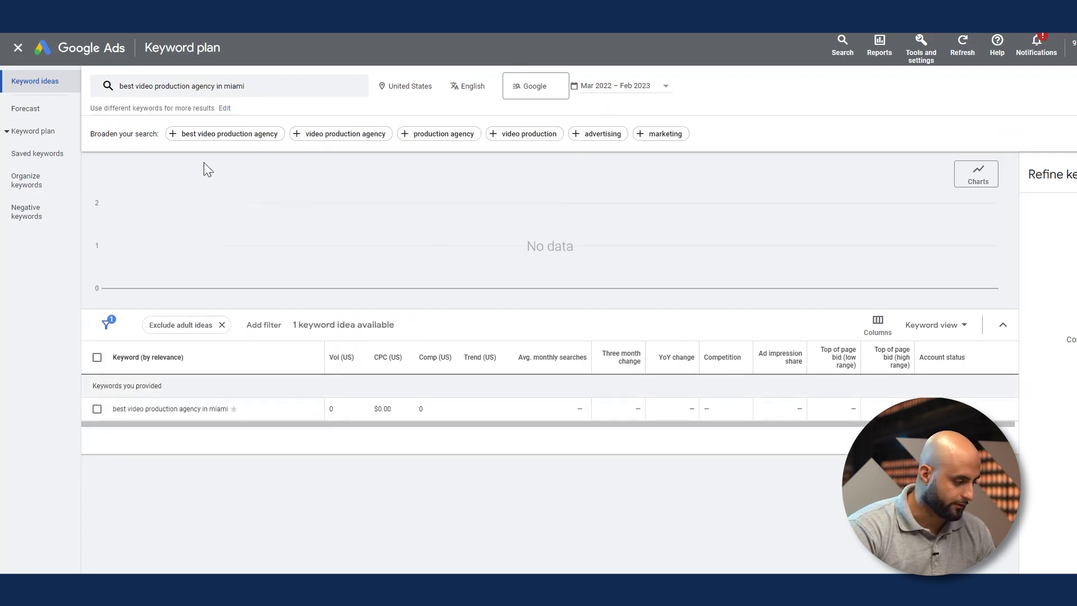
Step: Shorten the search term to "video production agency in miami" and get its keyword ideas
left_click(215, 86)
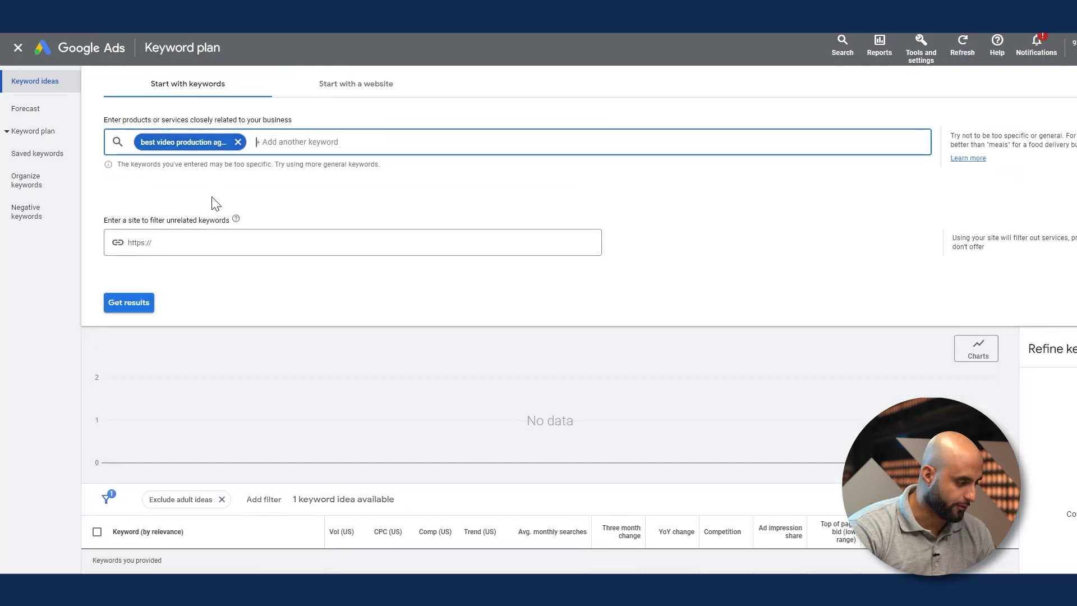
left_click(169, 143)
double_click(155, 143)
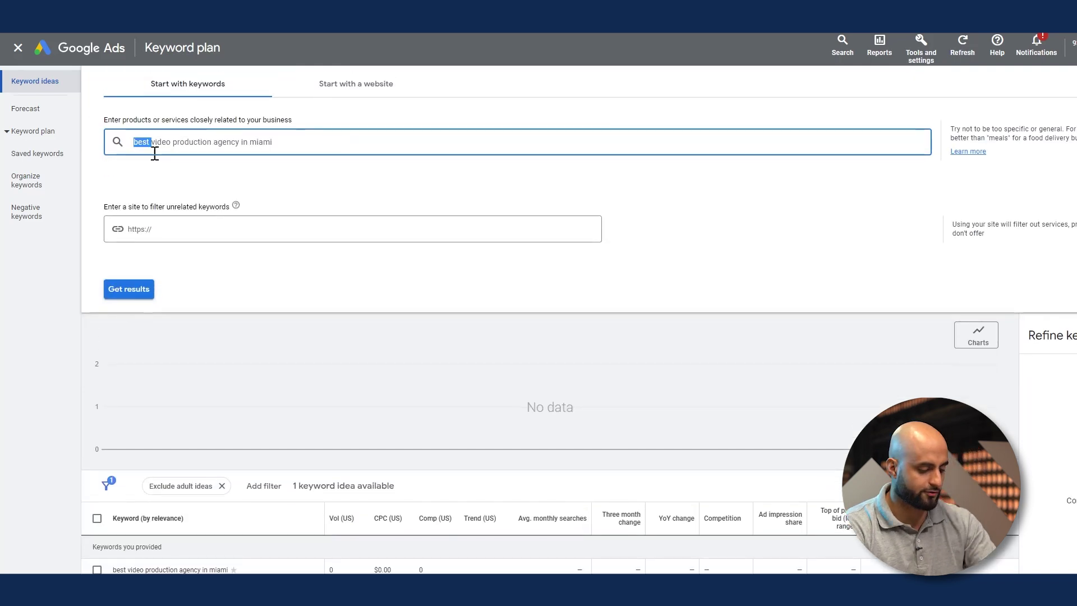
key("BackSpace")
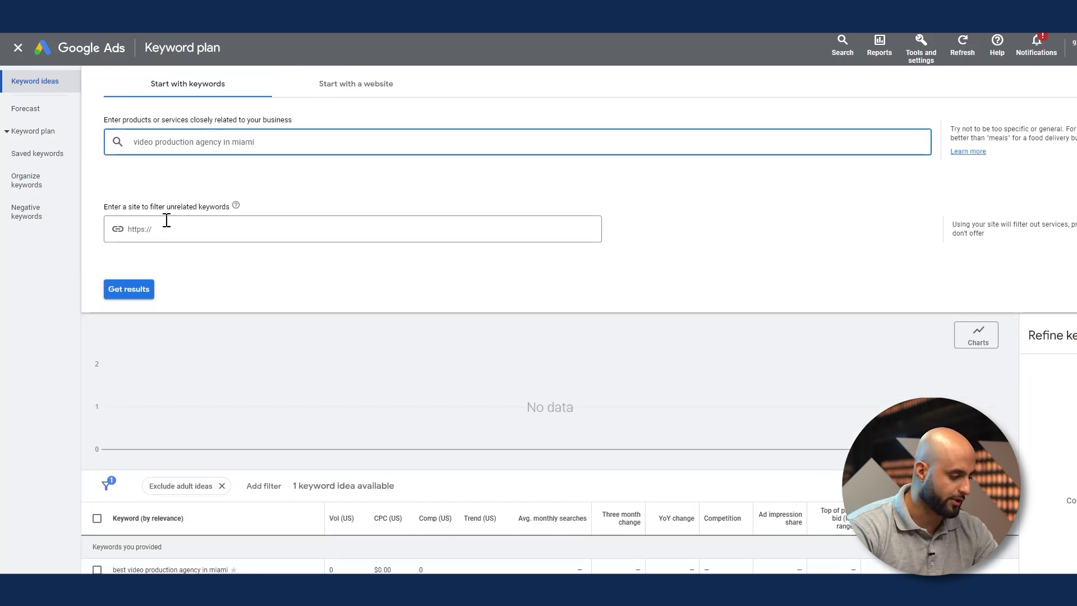
left_click(145, 293)
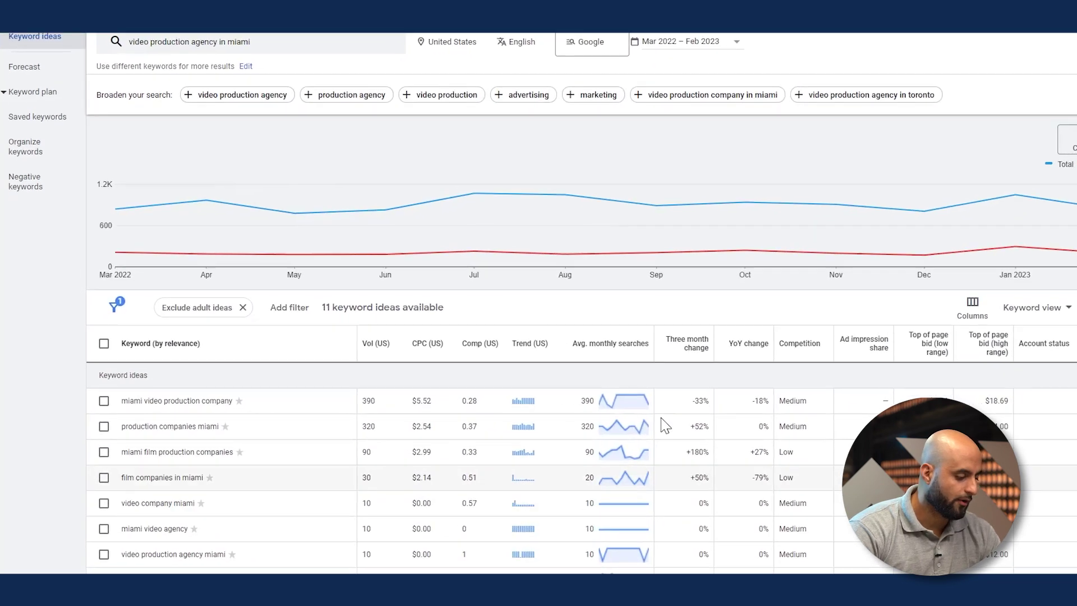
Step: Sort the ideas by average monthly searches and select "production companies miami", "miami film production companies" and "film companies in miami"
left_click(552, 358)
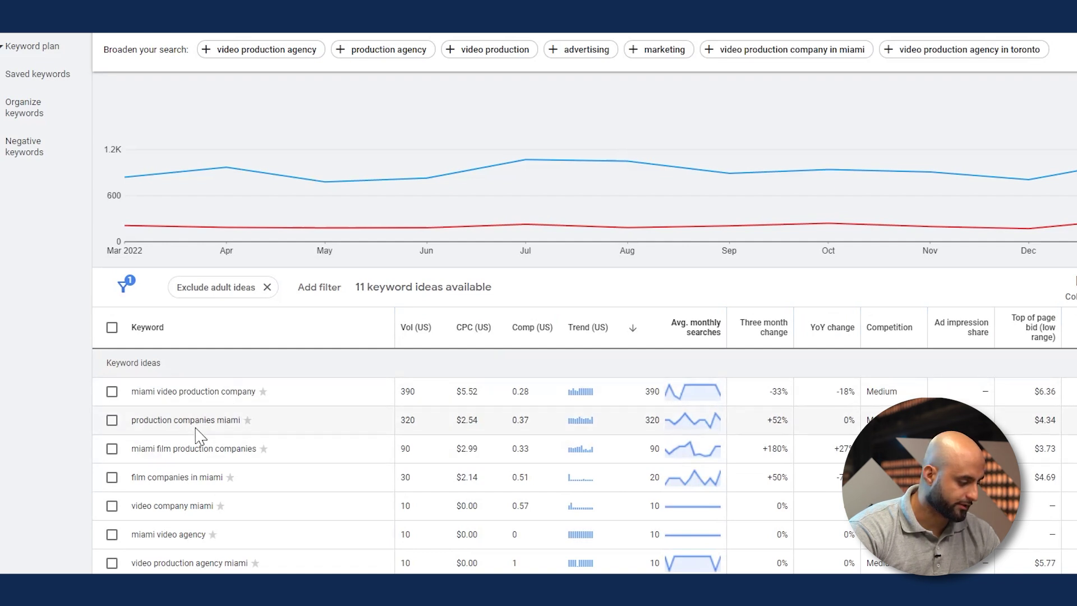
left_click(112, 420)
left_click(112, 449)
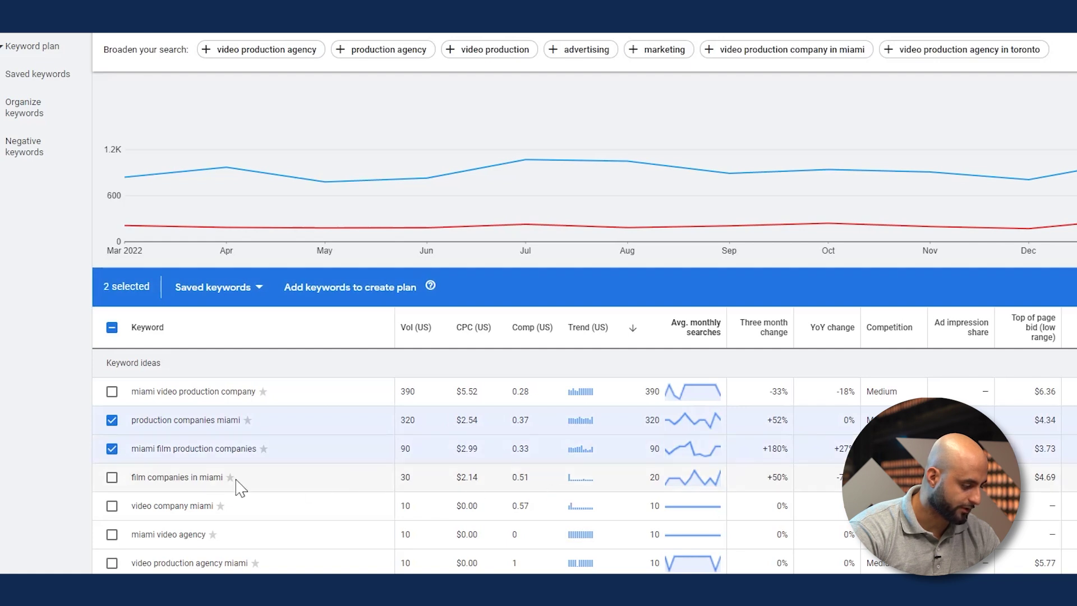
left_click(111, 481)
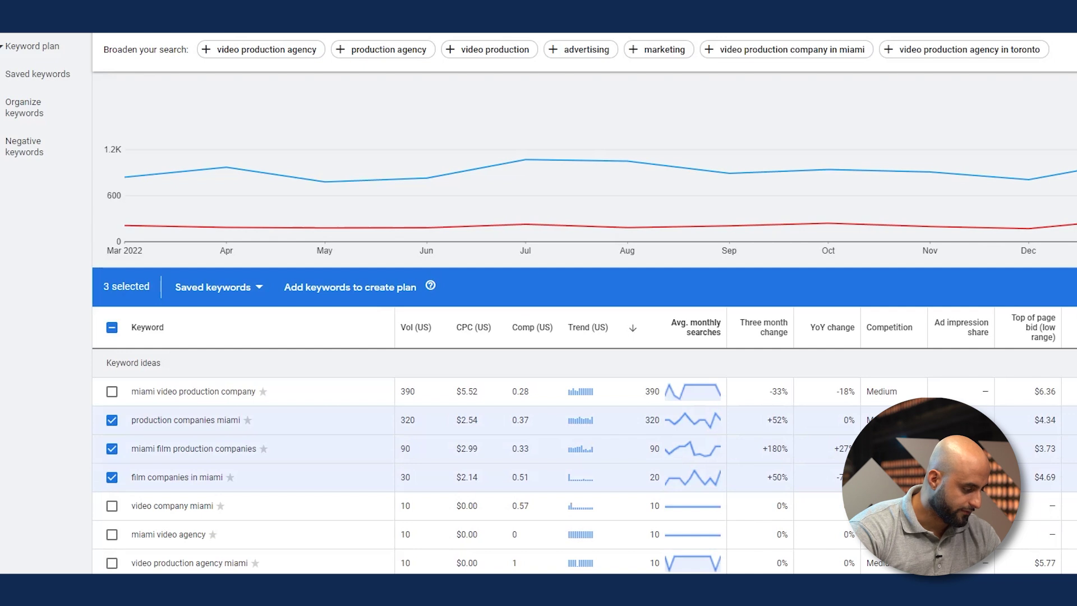
left_click(112, 572)
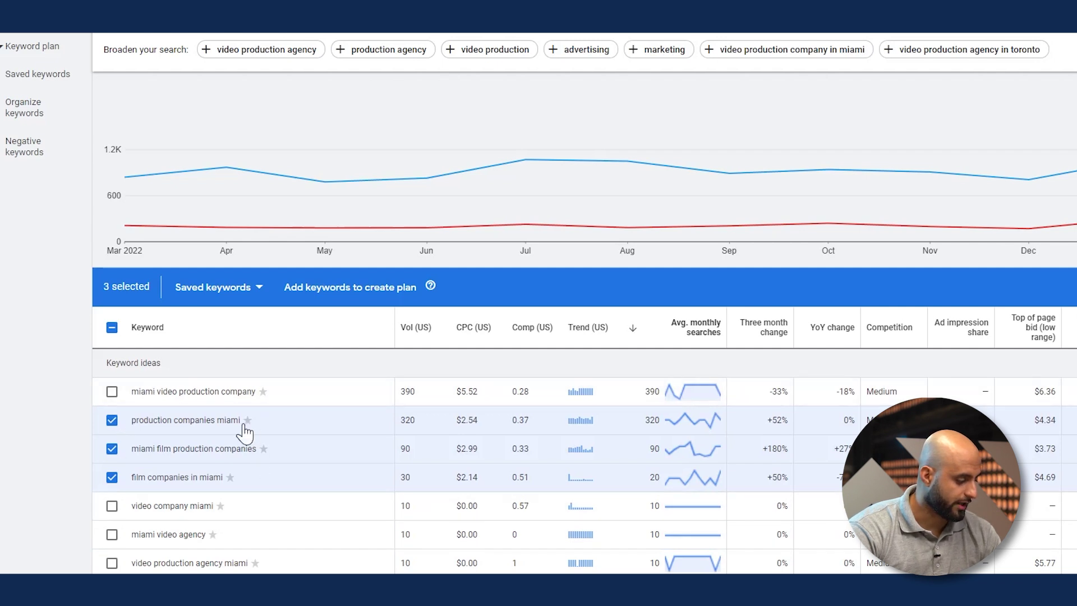
left_click_drag(132, 420, 240, 447)
left_click(94, 512)
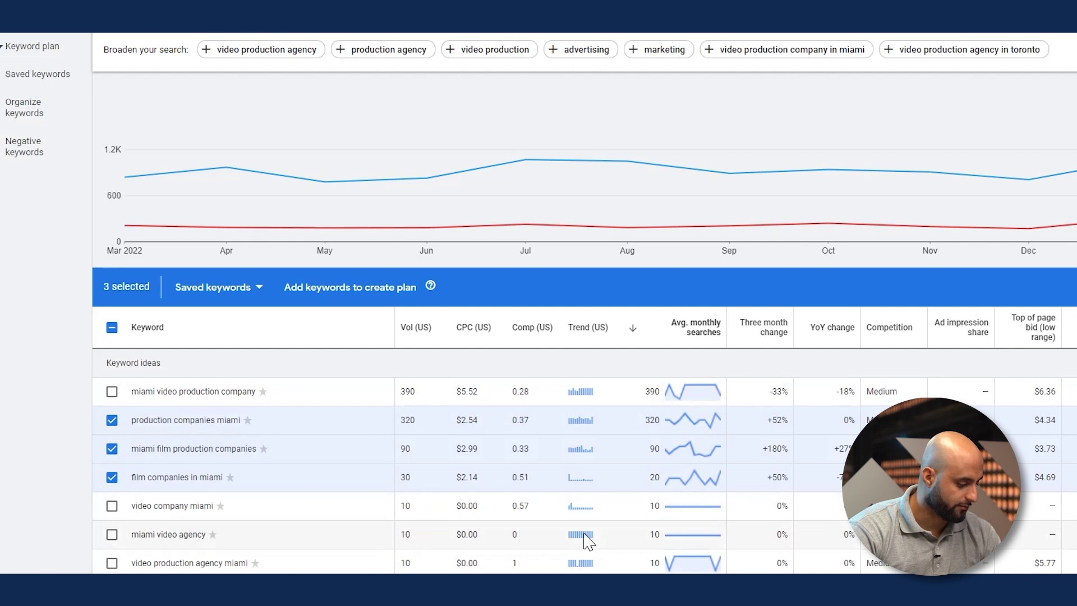
Step: Select all ten Miami keyword ideas and copy them into the note under the heading "CI - video production agency in miami"
left_click(112, 392)
left_click(112, 328)
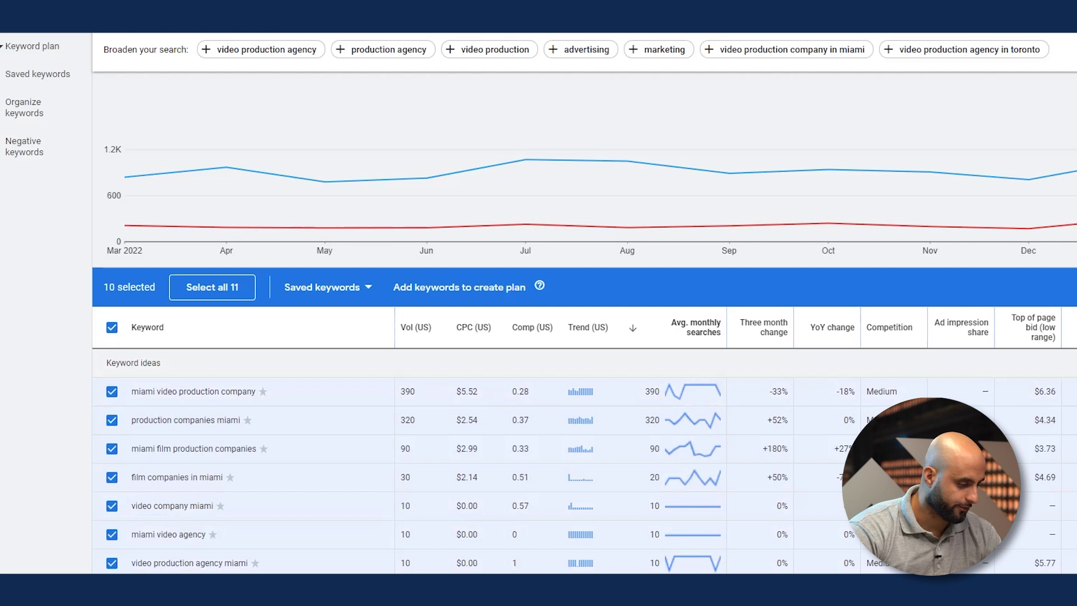
key("alt+Tab")
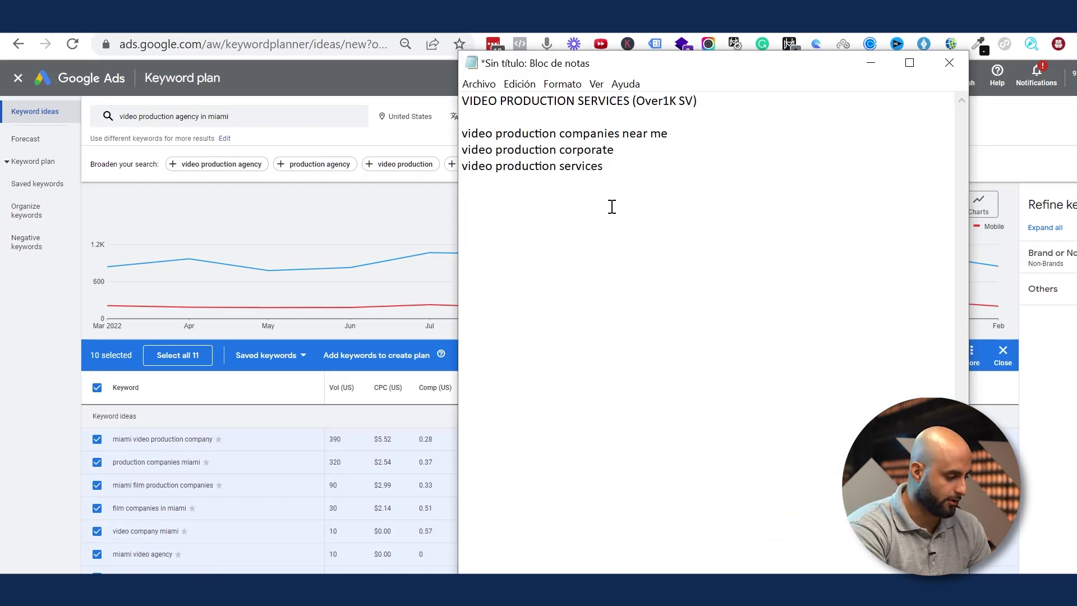
type("production companies miami miami film production companies film companies in miami miami video production company video company miami miami video agency video production agency miami video marketing agency miami video marketing company miami music video production companies in miami")
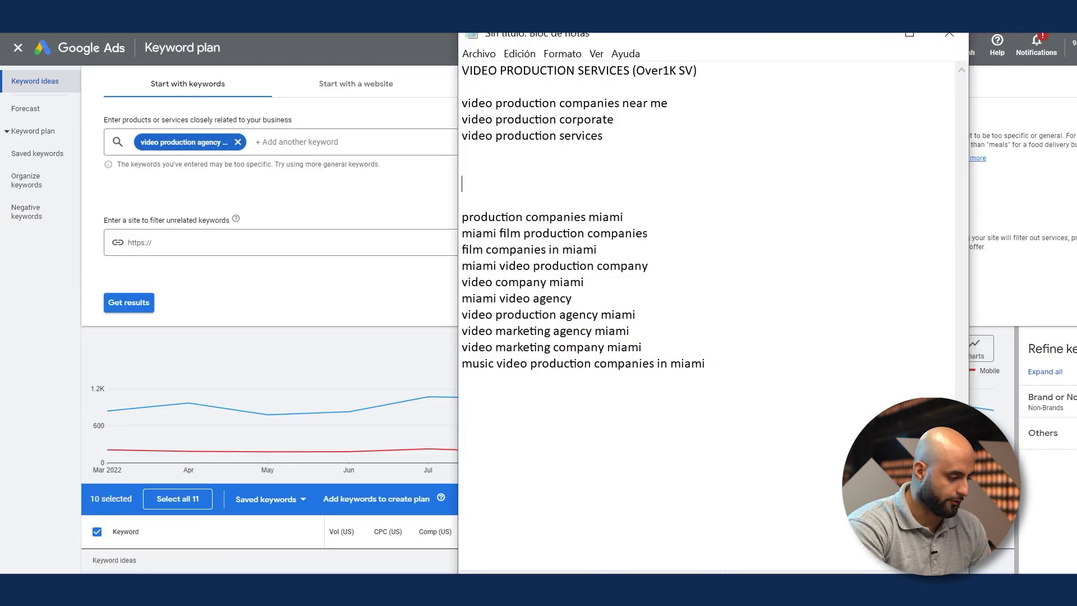
type("video production agency in miami")
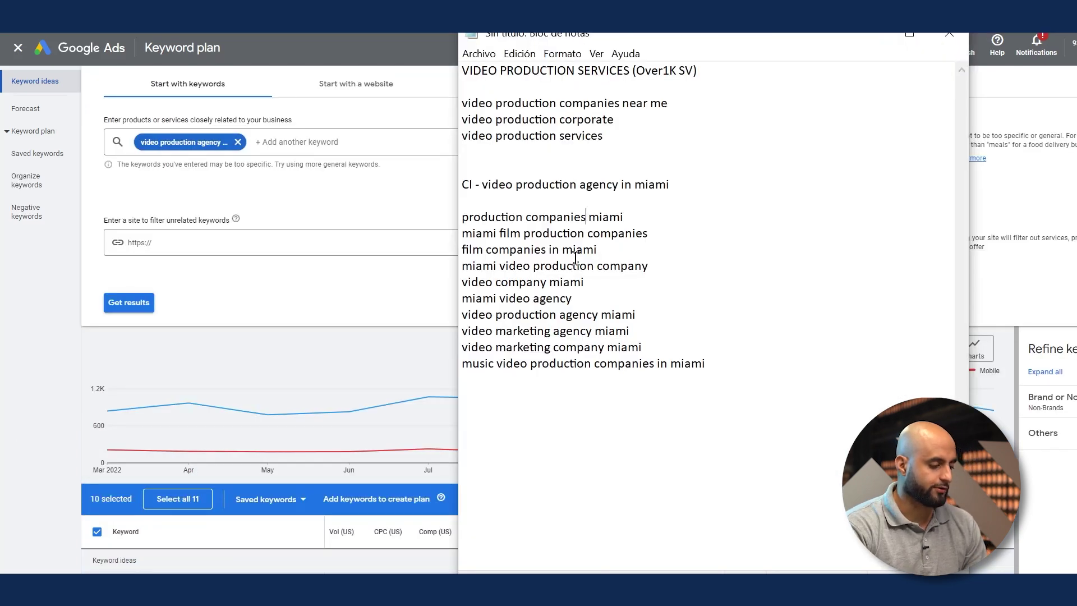
left_click(505, 191)
key("shift+End")
left_click(476, 190)
left_click_drag(462, 216, 707, 367)
left_click(701, 344)
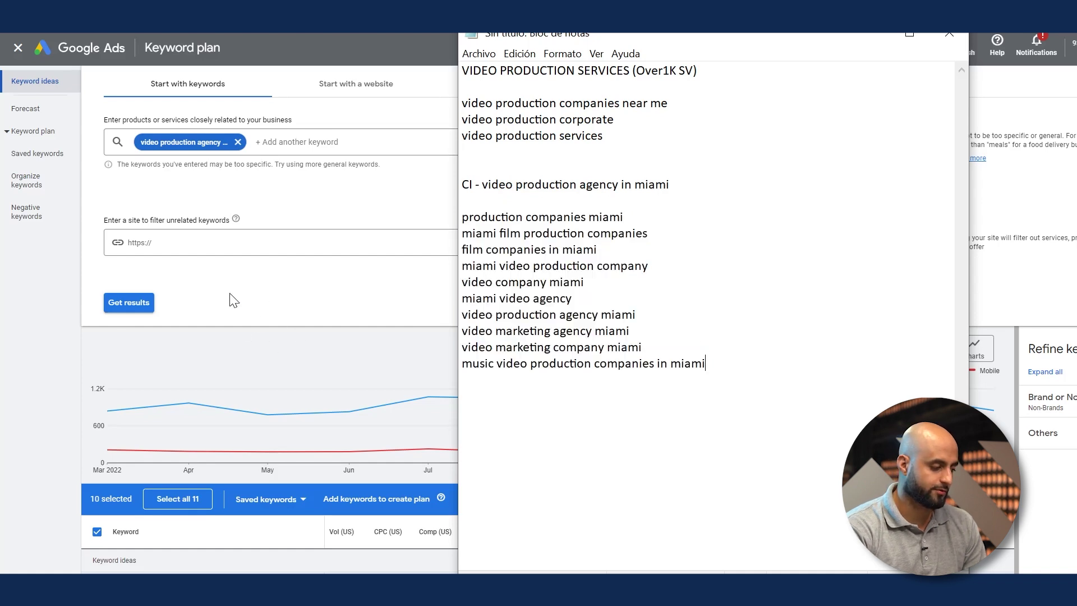
Step: Return to Google Ads, go to the custom segments in Audience manager and start a new custom segment
left_click(3, 281)
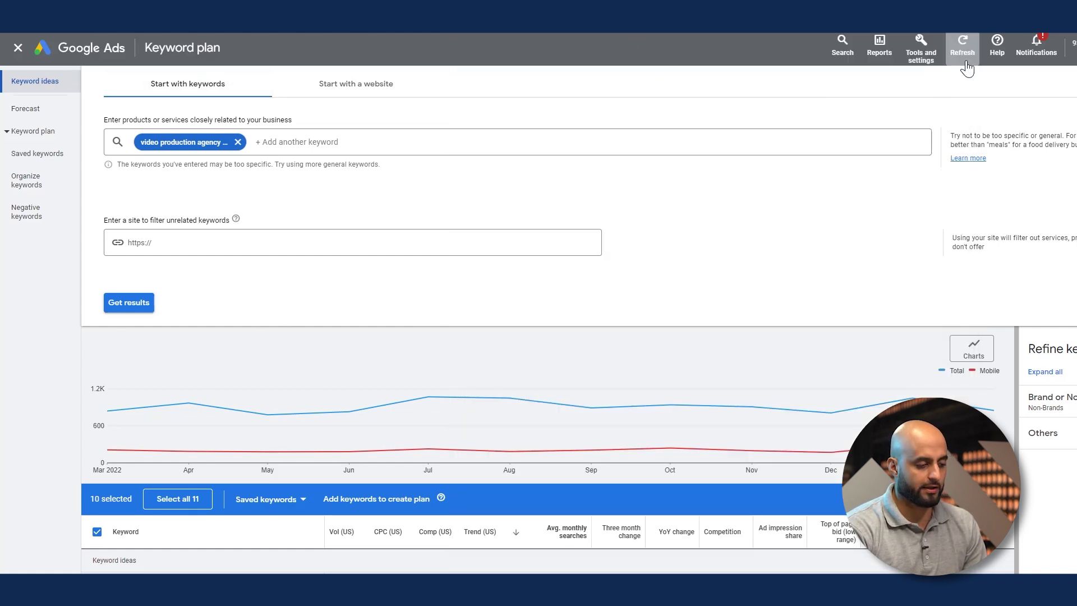
left_click(923, 60)
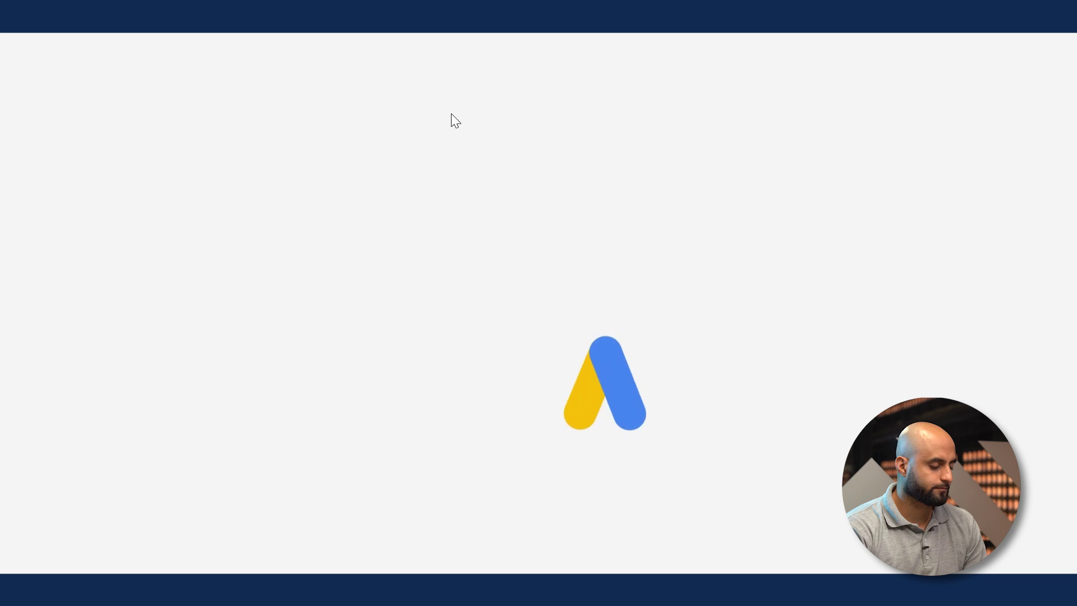
key("alt+Tab")
key("alt+Tab")
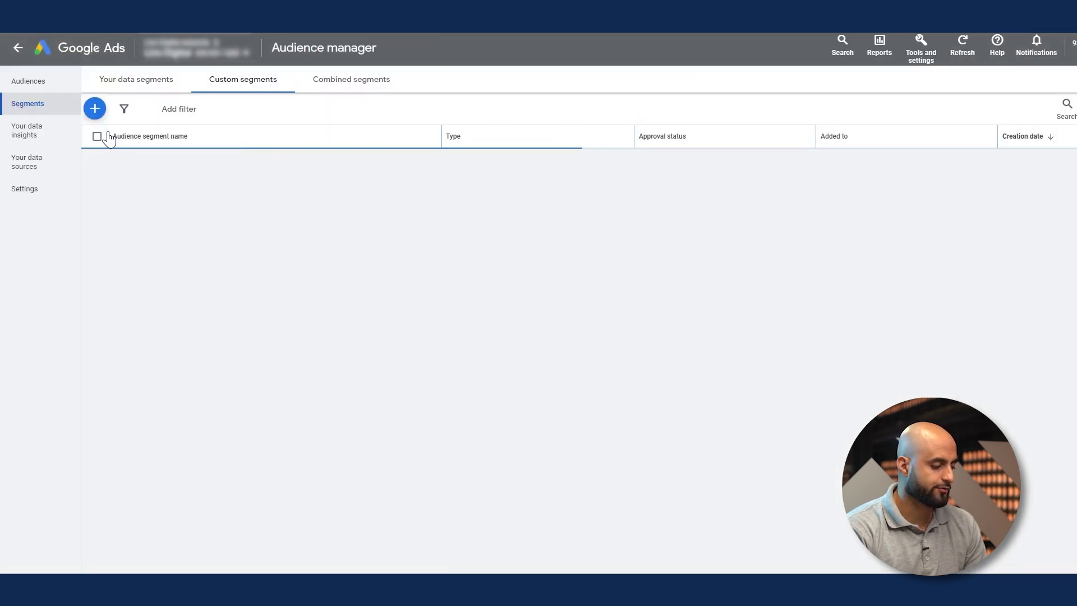
left_click(95, 109)
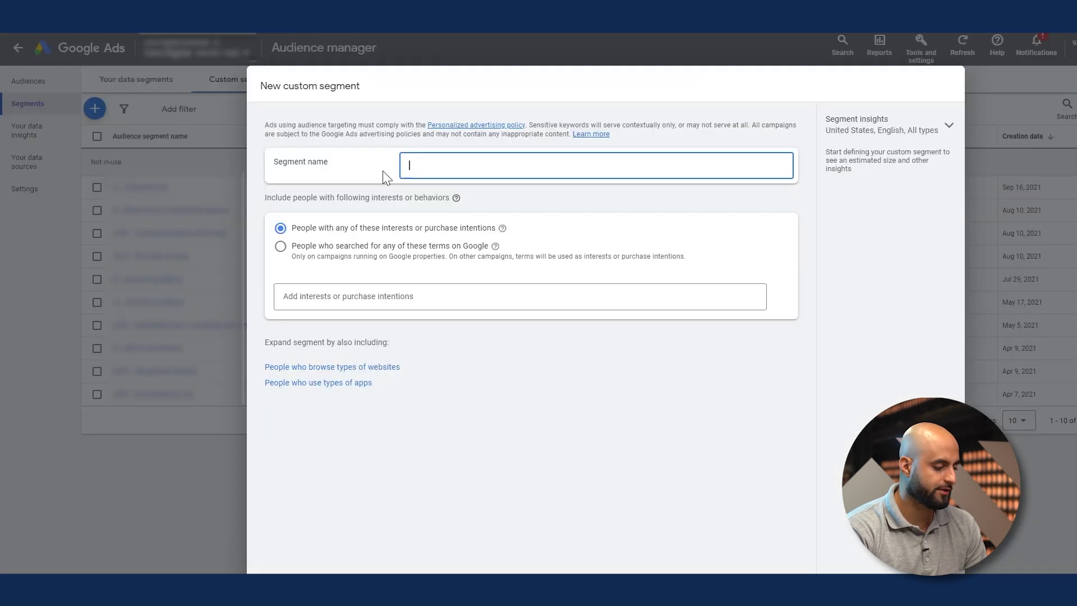
Step: Target people who searched for certain terms on Google and add the ten Miami keywords from the note as search terms
key("alt+Tab")
left_click_drag(705, 363, 457, 219)
key("ctrl+c")
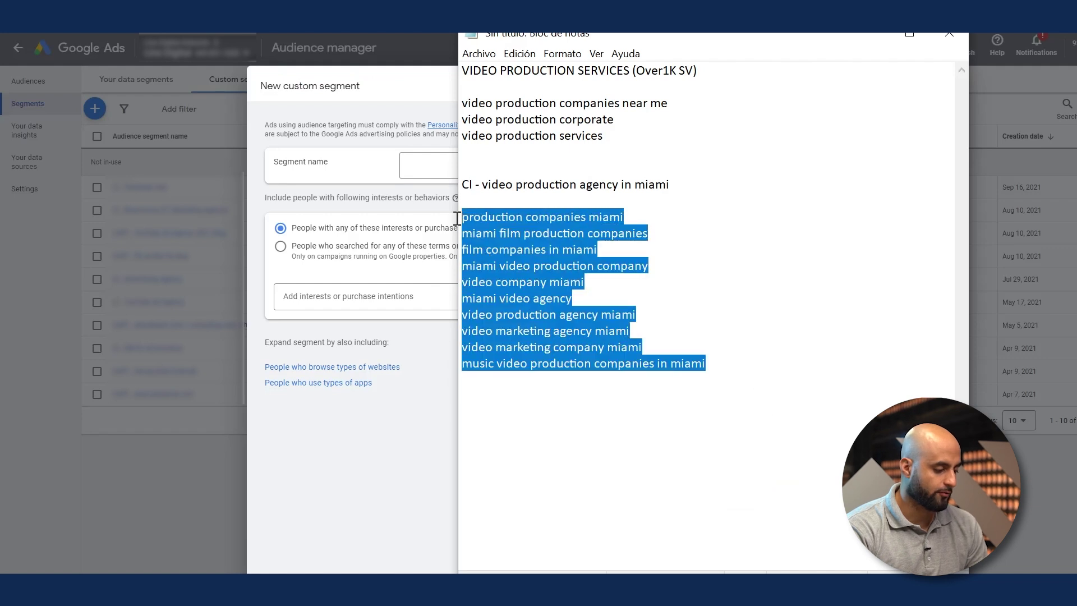
key("alt+Tab")
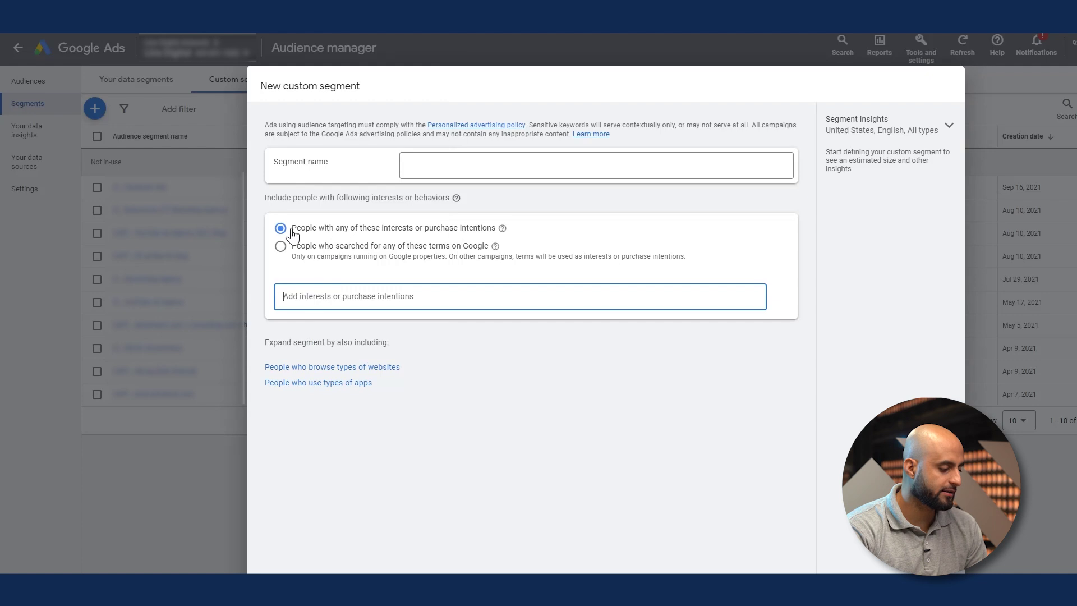
left_click(281, 247)
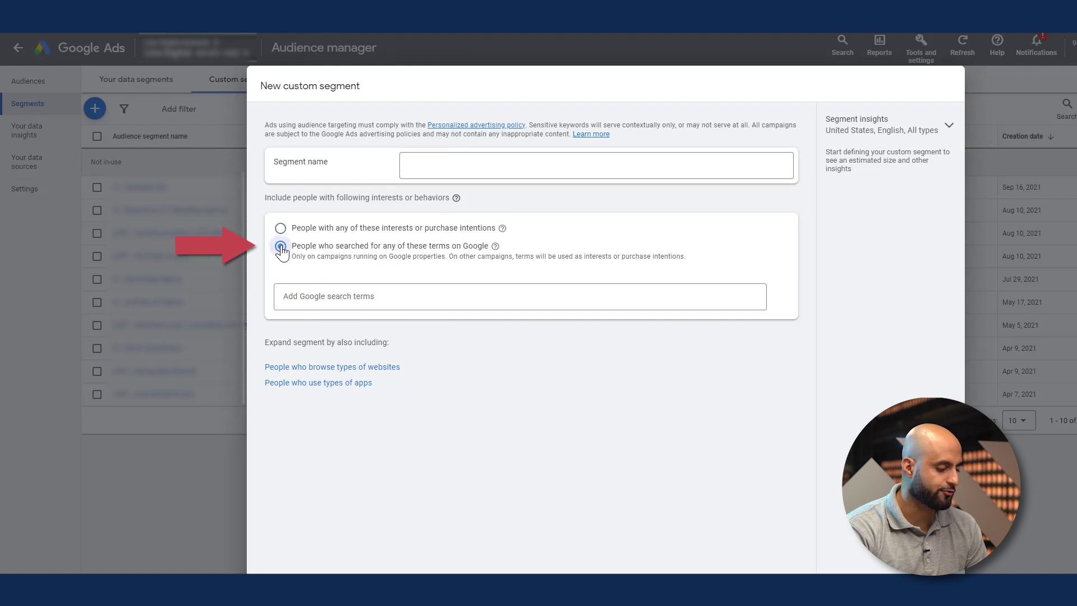
left_click(366, 301)
key("ctrl+v")
Step: Name the segment "CI - video production agency in miami" using the heading in the note, and save it
left_click(481, 167)
key("alt+Tab")
left_click(682, 186)
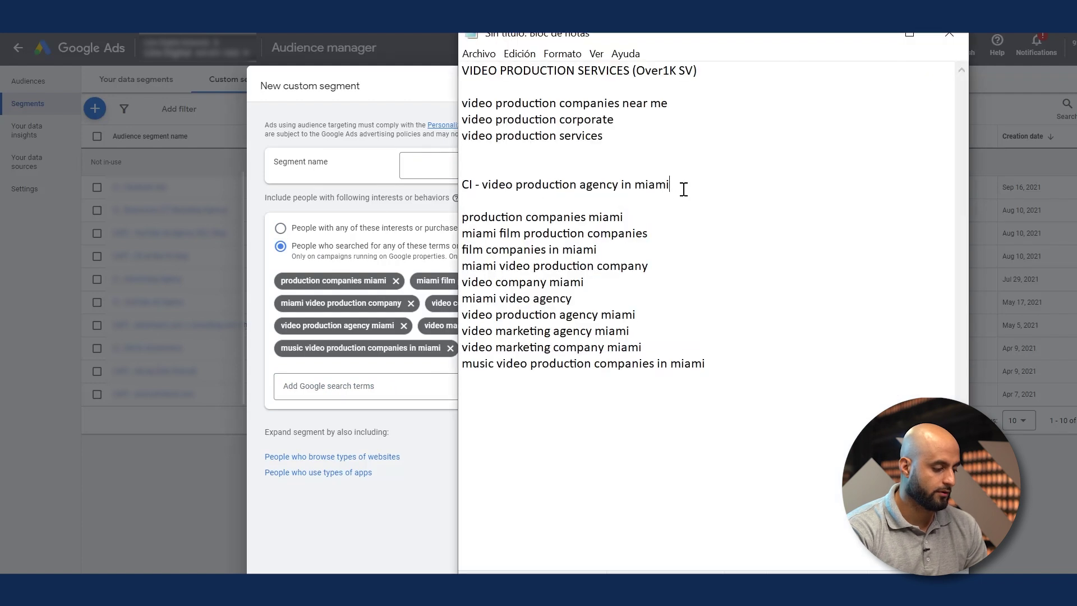
left_click_drag(682, 186, 491, 189)
key("ctrl+c")
left_click(436, 168)
key("ctrl+v")
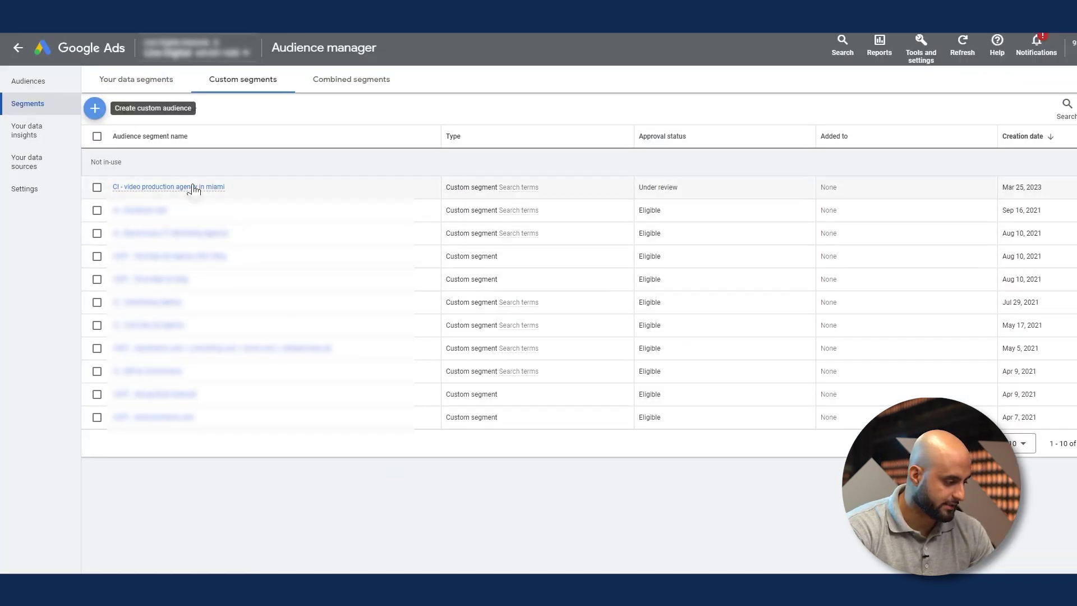
Step: Open the "CI - video production agency in miami" segment and examine its weekly impressions and audience insights
left_click(192, 191)
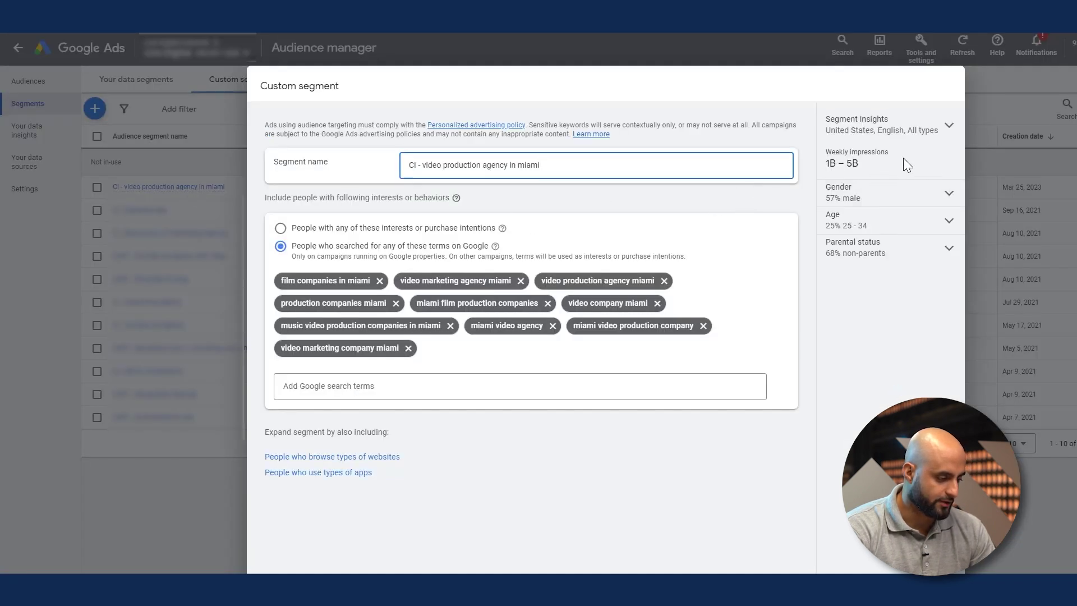
left_click(949, 247)
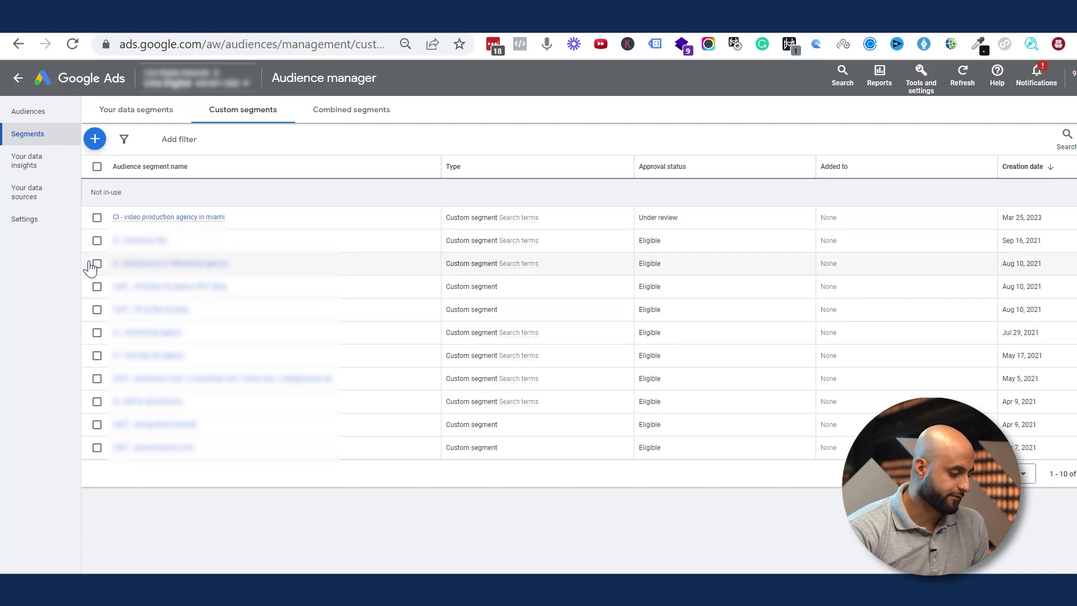
mouse_move(193, 220)
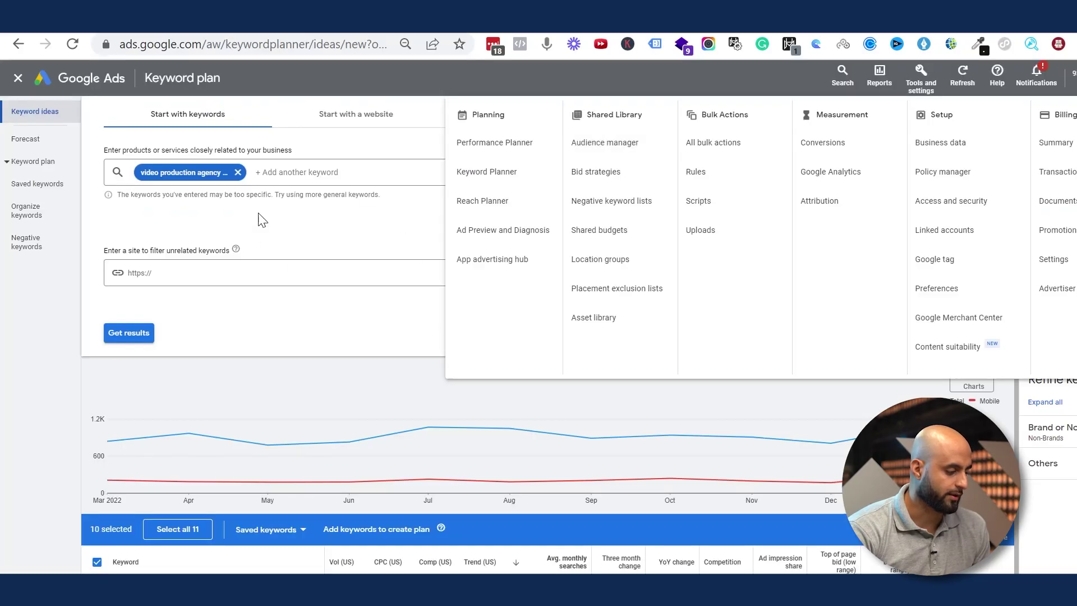
Step: Search Google in a new browser tab for "video production company miami" and look through the results for competitor websites
left_click(324, 150)
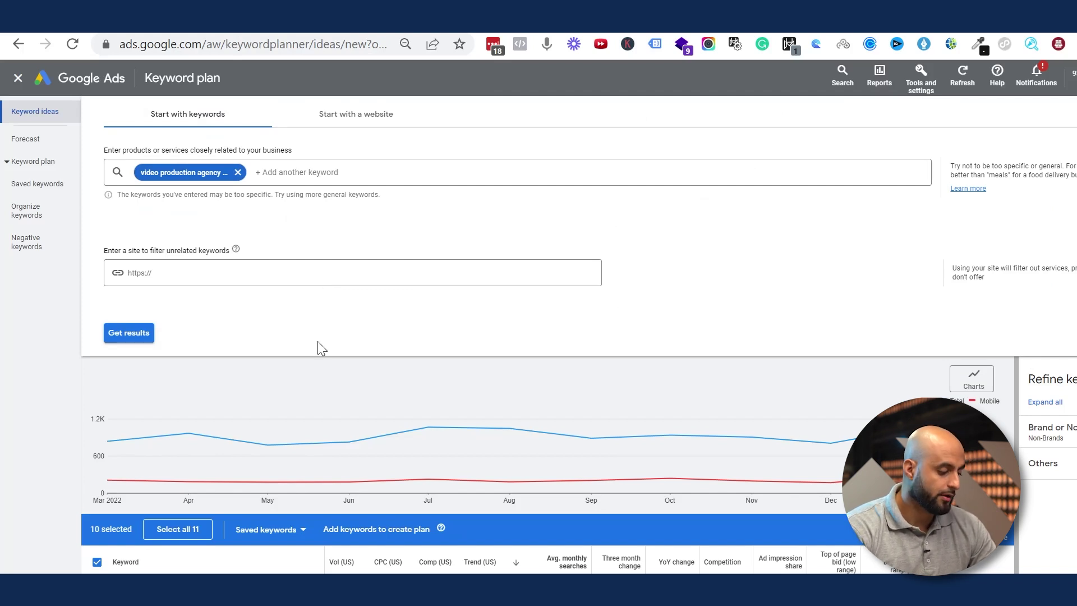
mouse_move(428, 452)
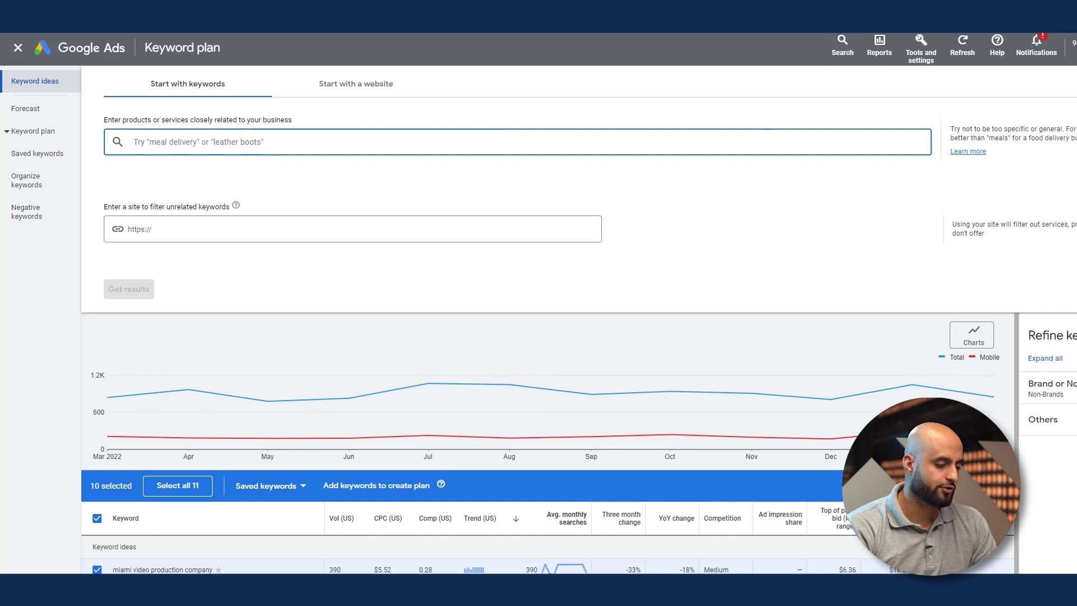
key("ctrl+t")
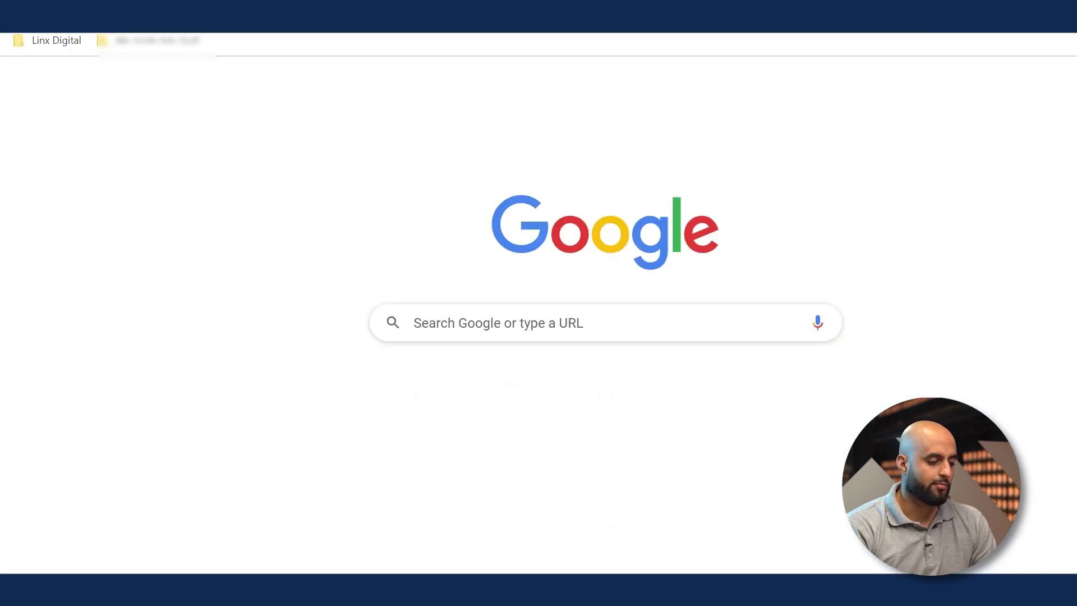
type("vi")
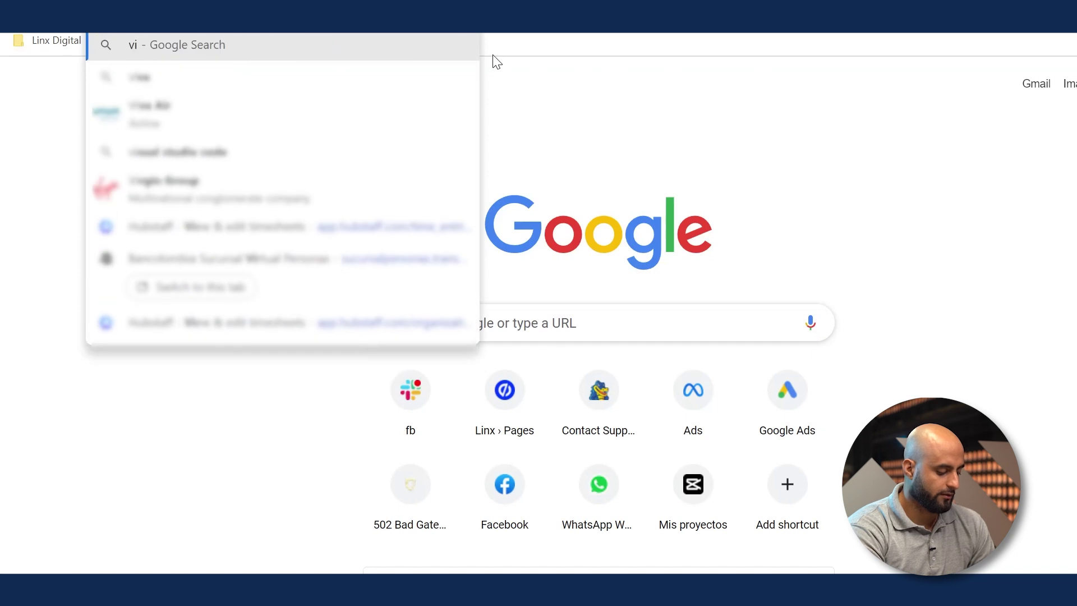
type("deo produc")
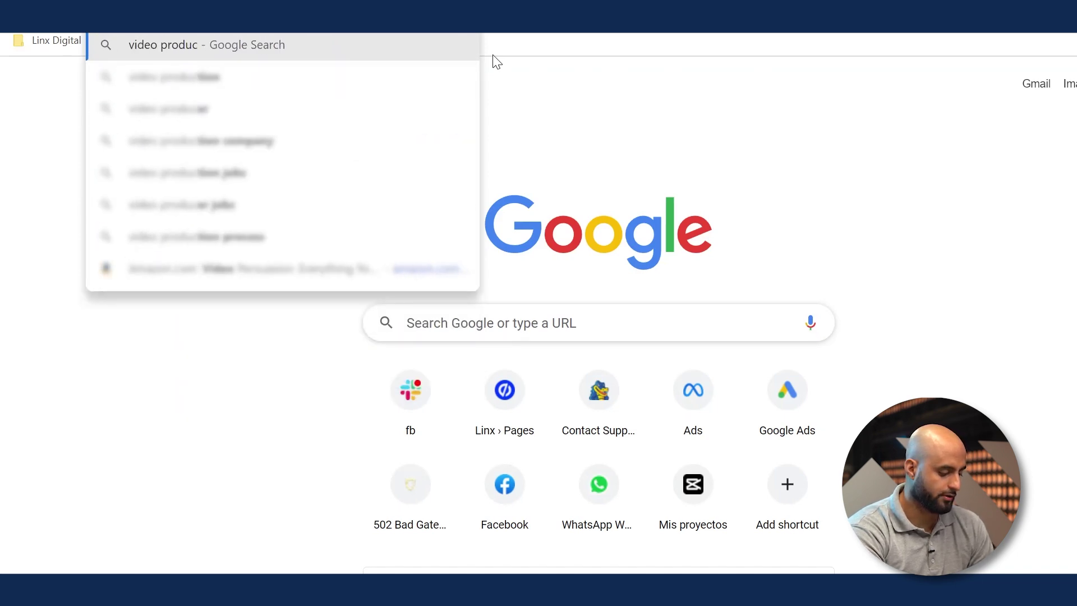
type("tion company miami")
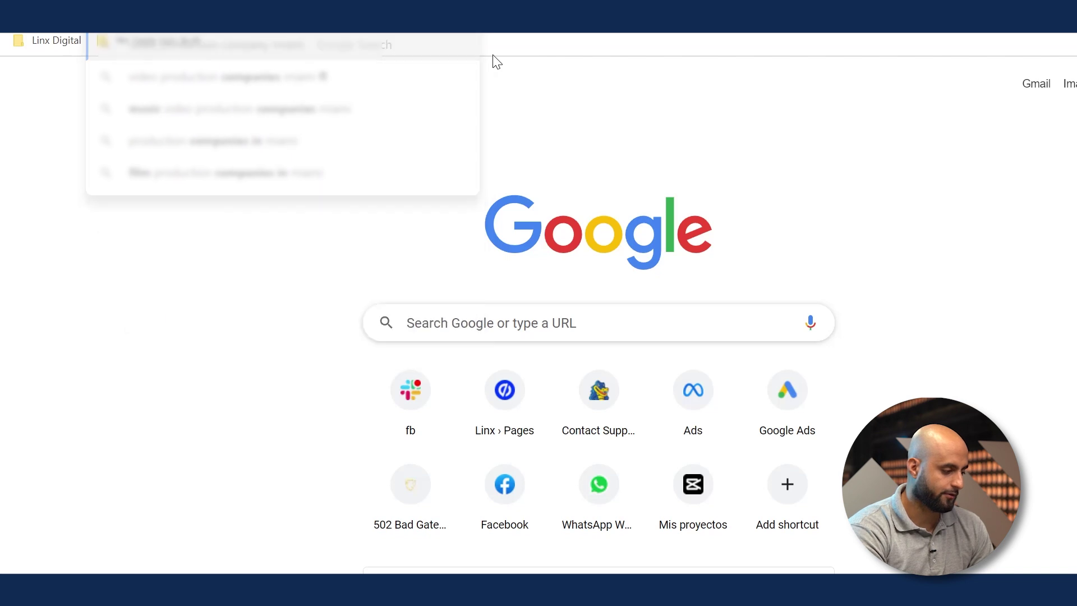
key("Return")
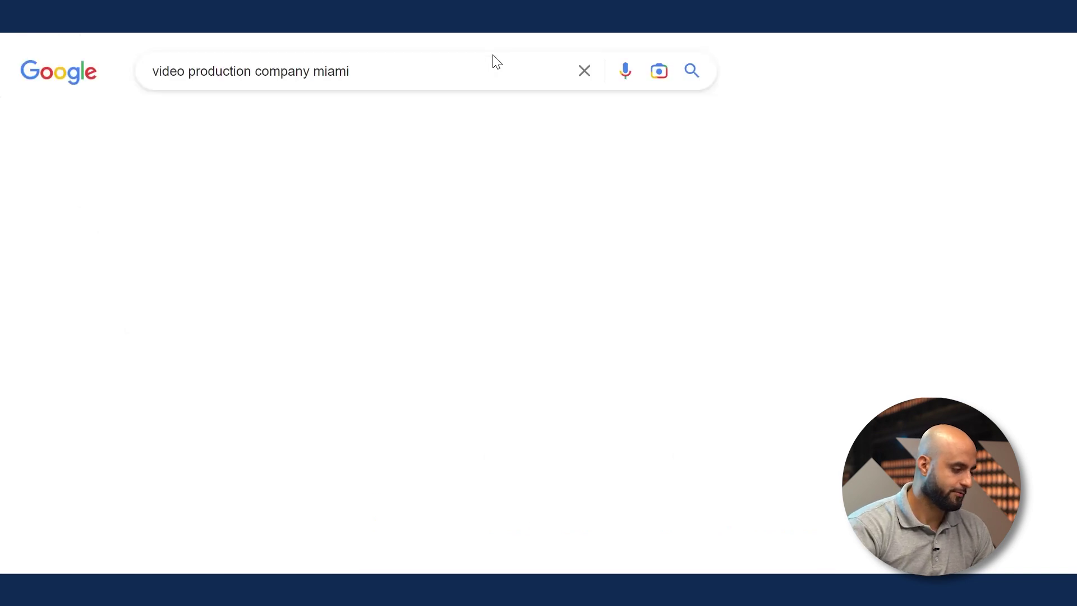
scroll(425, 260, "down", 9)
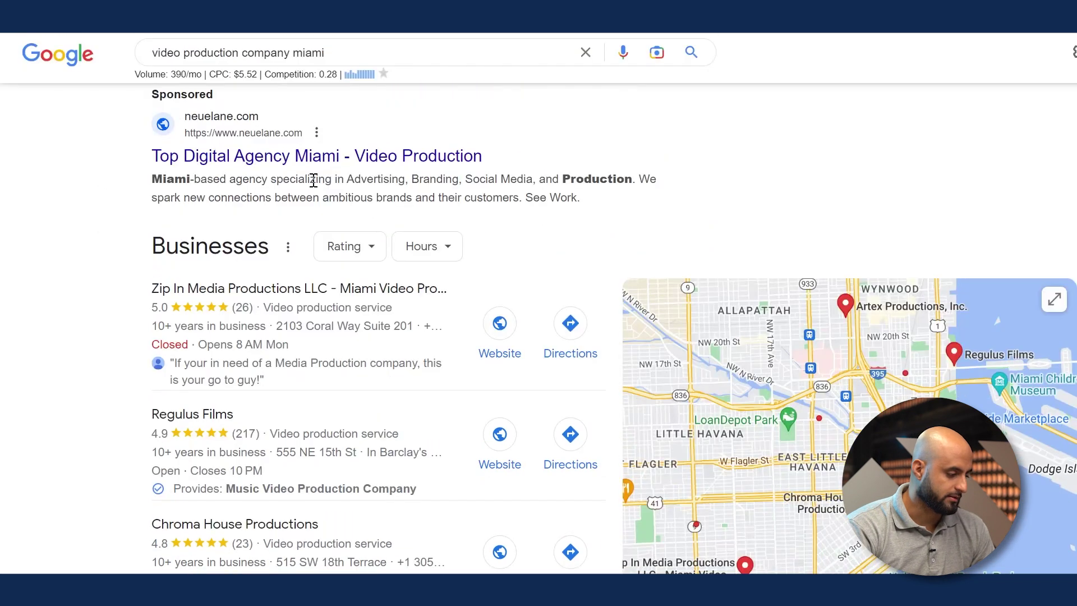
scroll(297, 174, "down", 6)
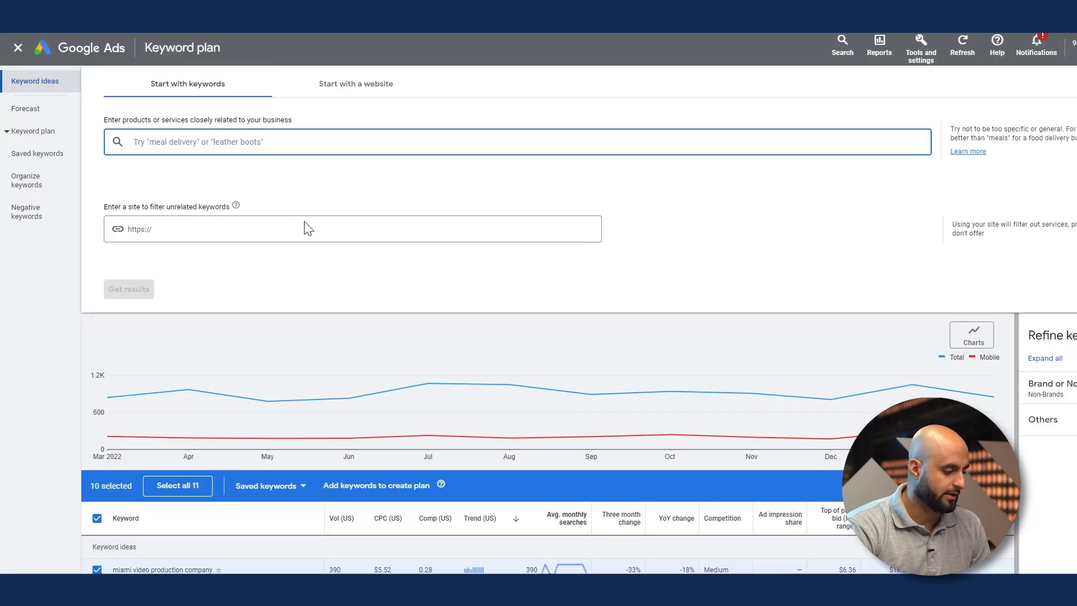
left_click(356, 87)
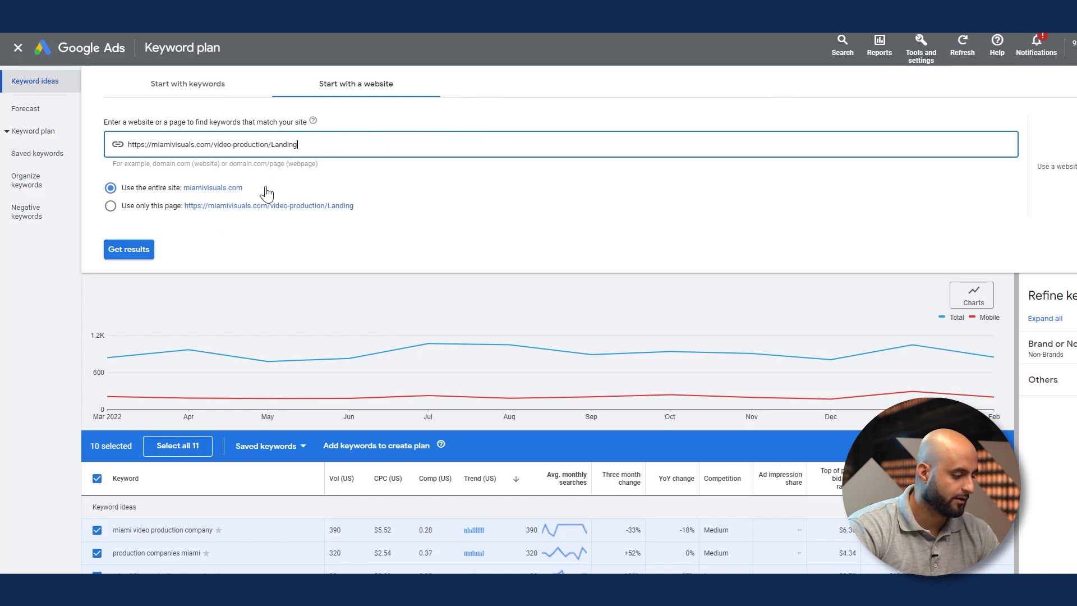
left_click(110, 205)
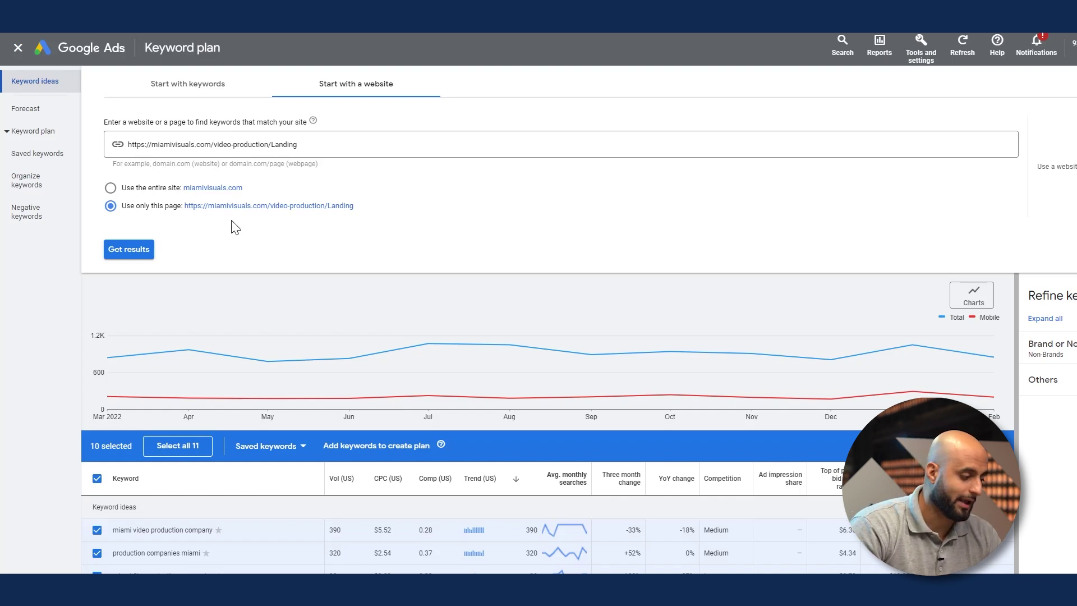
left_click(141, 253)
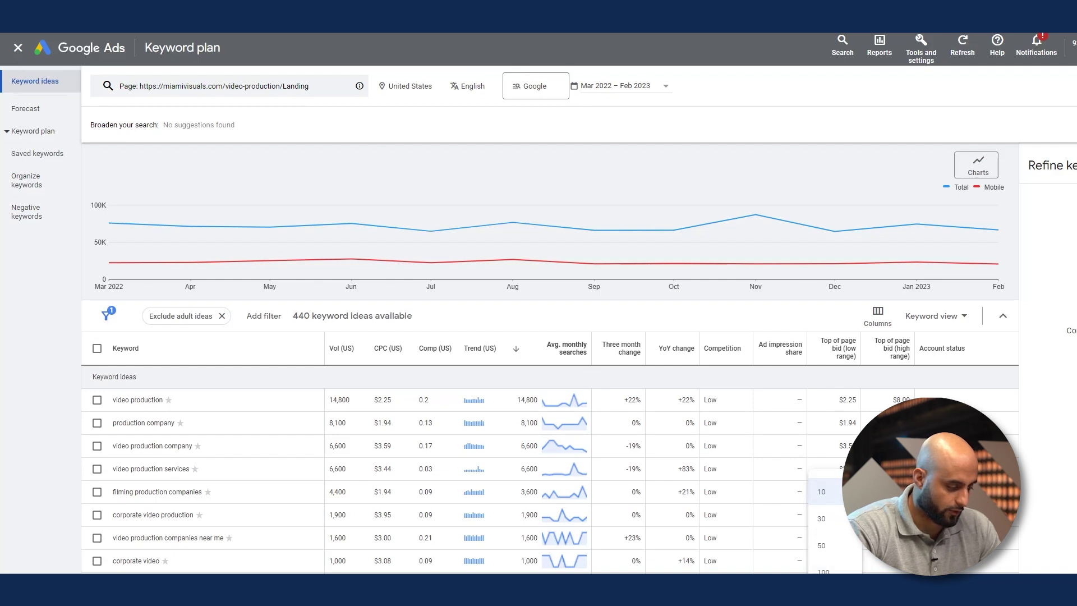
left_click(821, 545)
Step: Review the landing page's keyword ideas and select "video production"
scroll(583, 278, "down", 3)
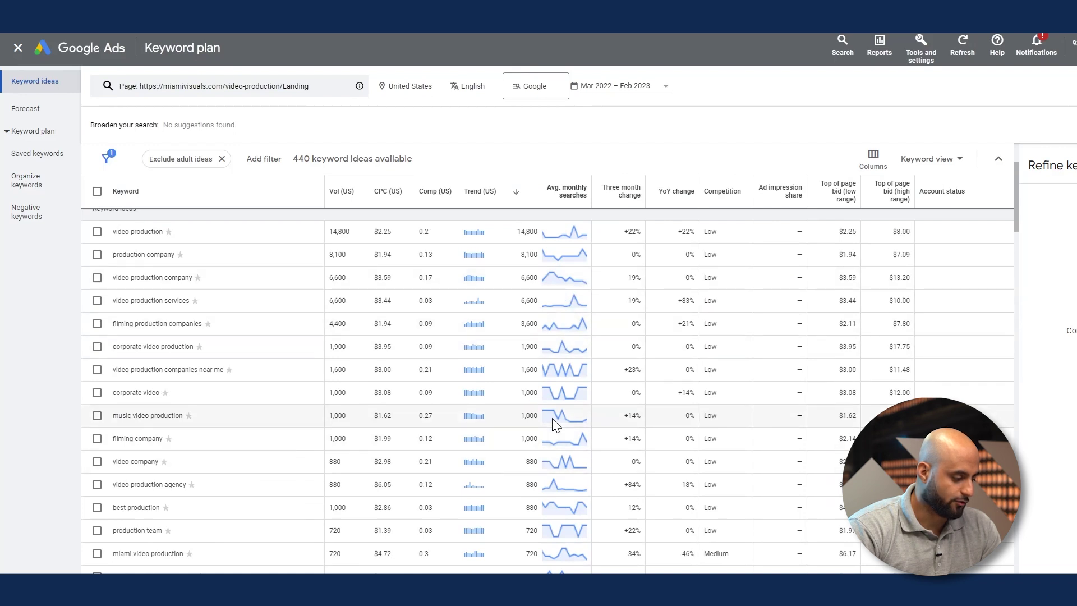
scroll(93, 241, "up", 2)
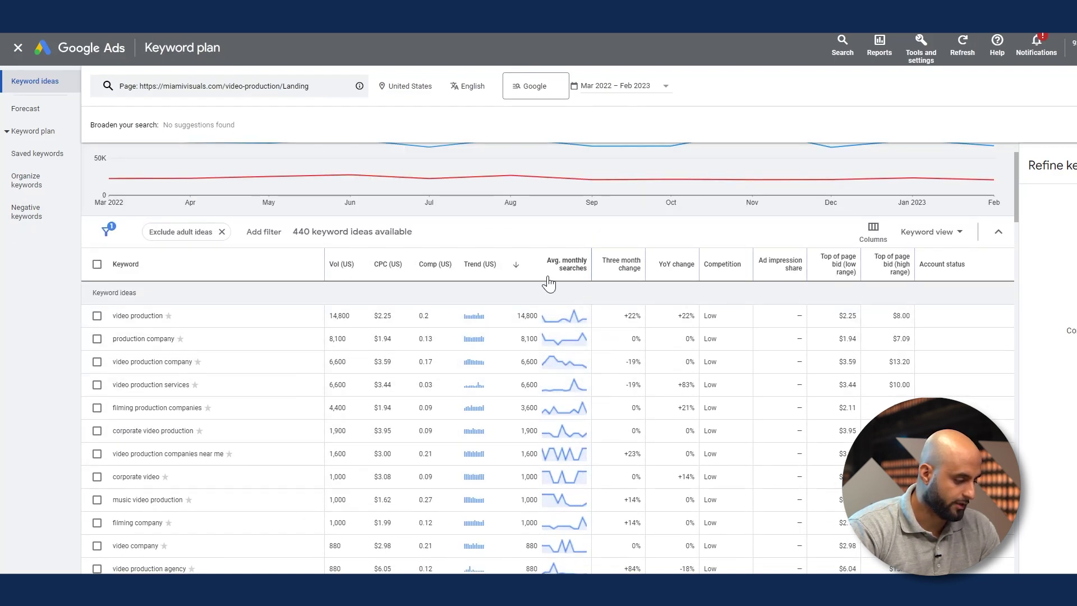
left_click(97, 316)
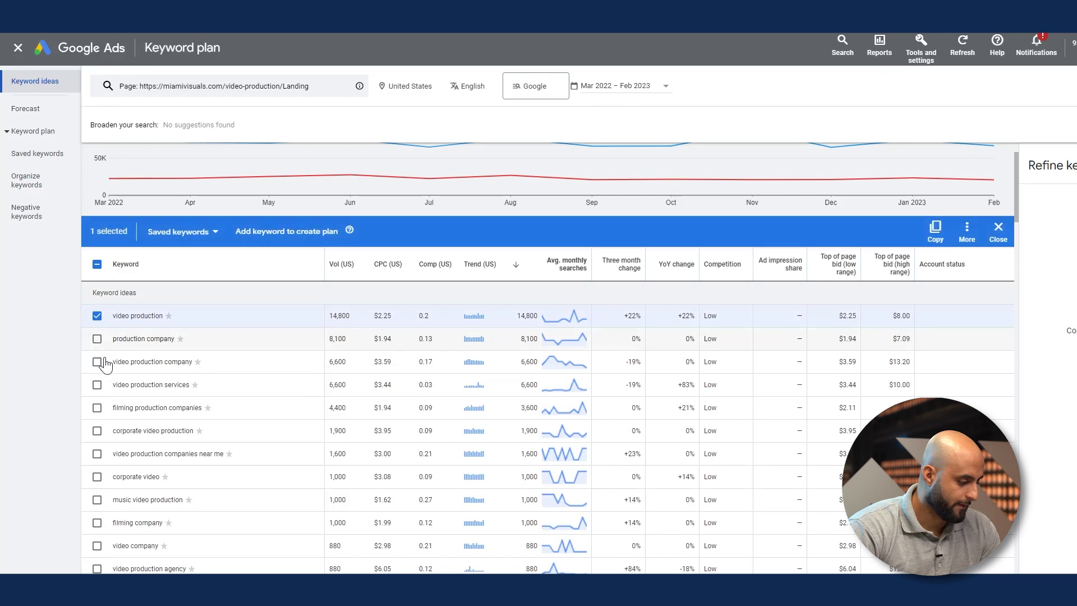
scroll(105, 358, "down", 10)
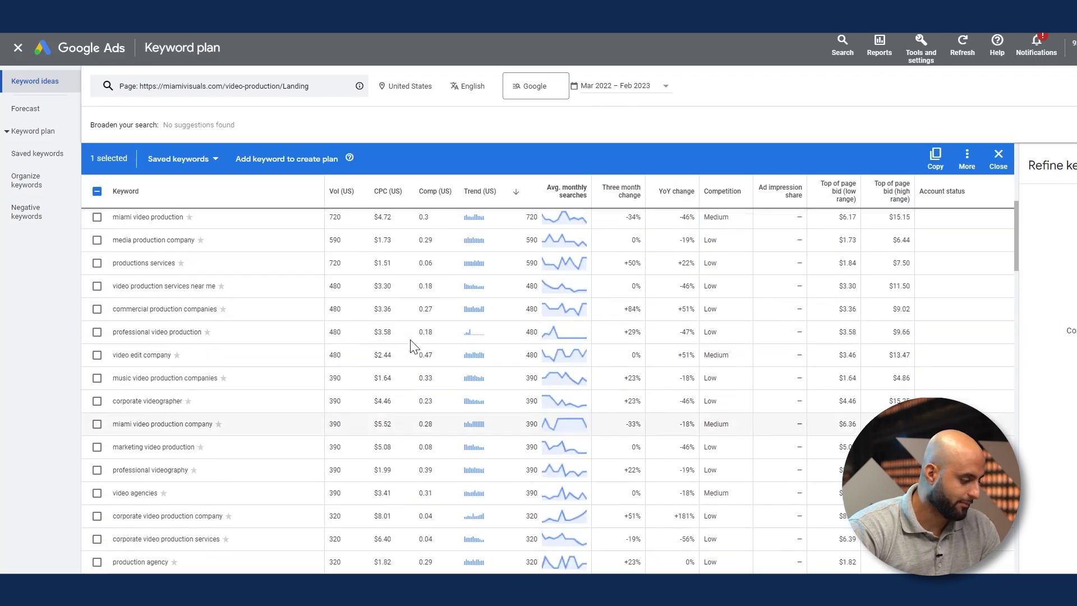
scroll(217, 261, "up", 5)
scroll(144, 386, "up", 4)
scroll(123, 393, "down", 2)
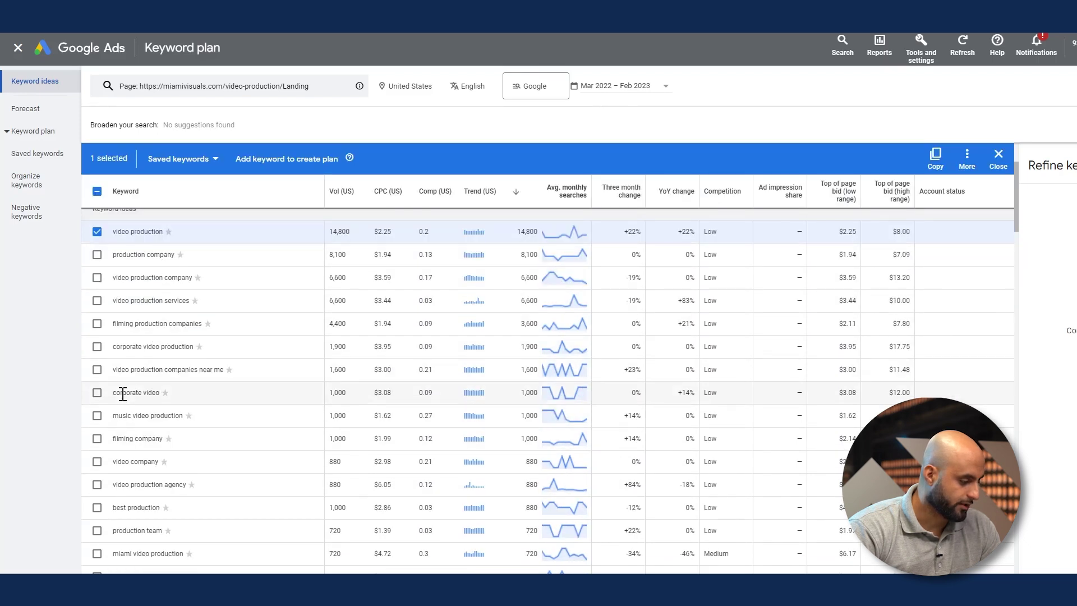
scroll(123, 393, "down", 3)
scroll(658, 375, "up", 6)
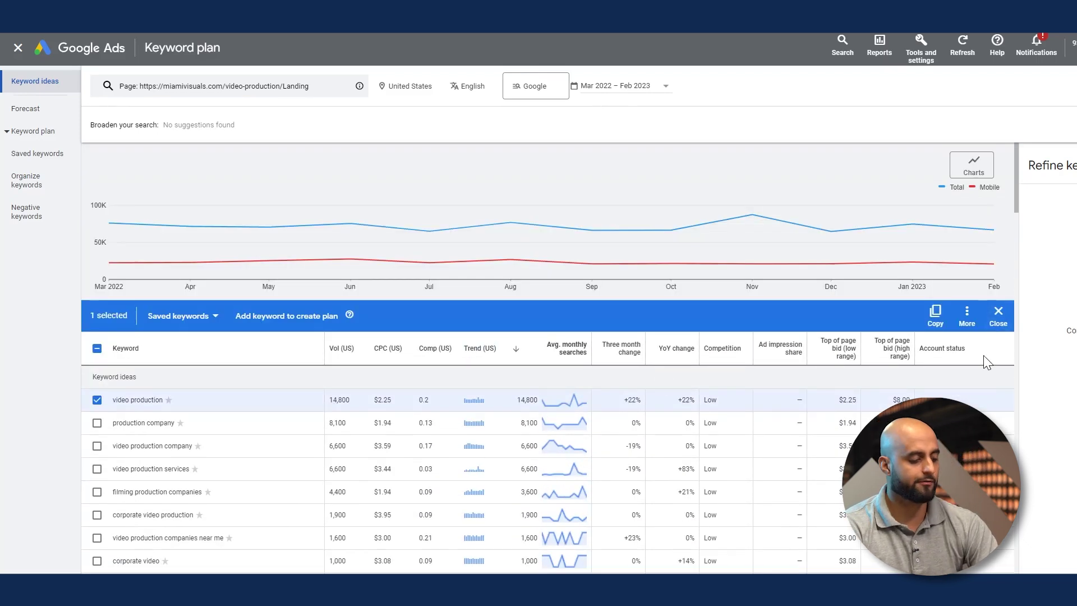
Step: Select all keyword ideas on the current page, copy them and clear the selection
left_click(97, 349)
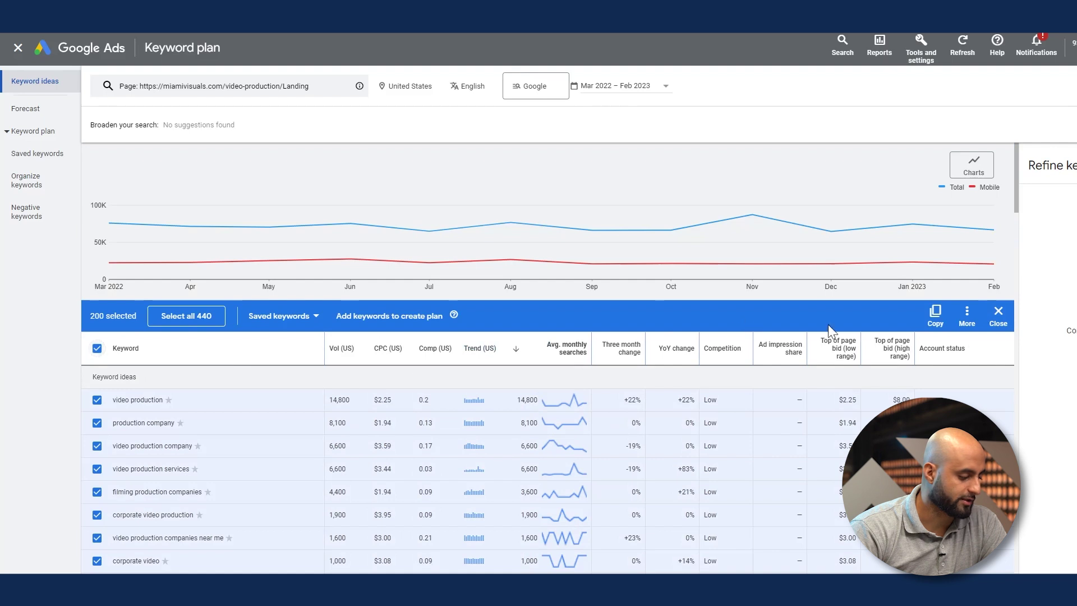
left_click(936, 314)
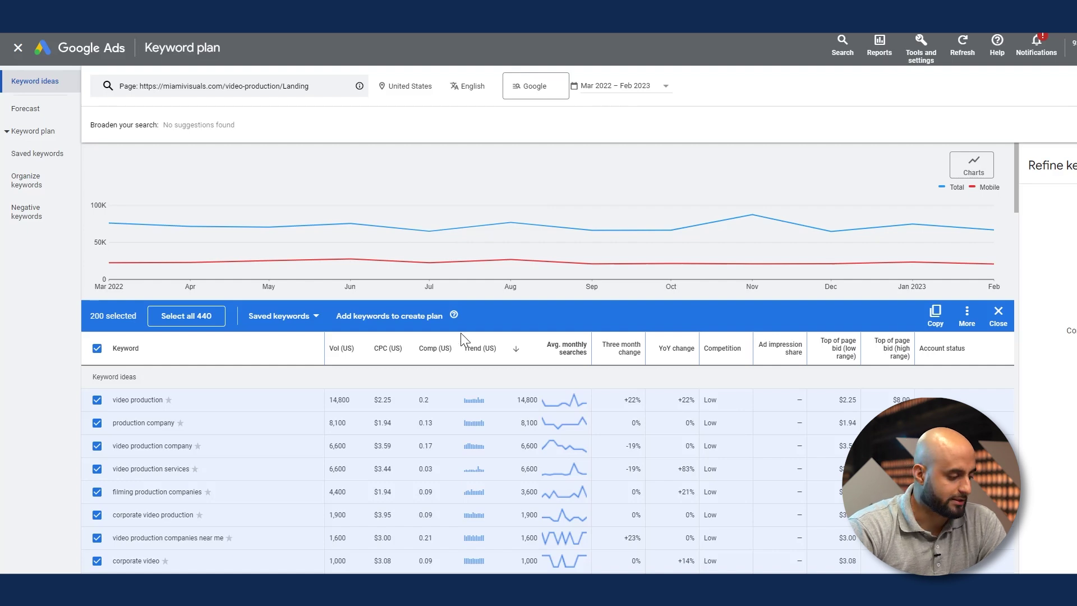
left_click(998, 312)
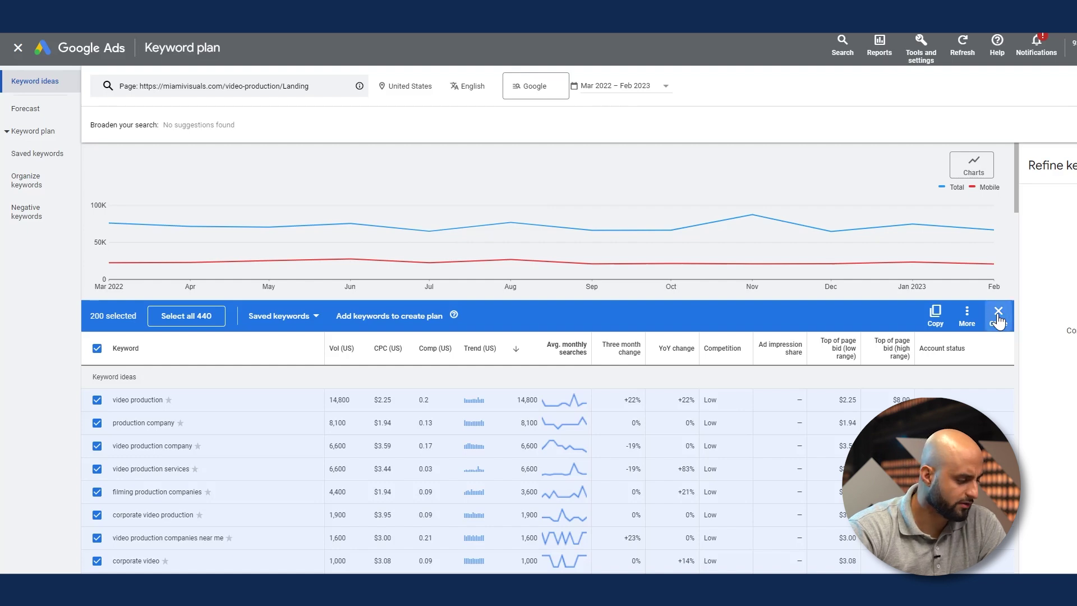
Step: Look through the landing page's keyword ideas for relevant video production terms
scroll(337, 380, "down", 3)
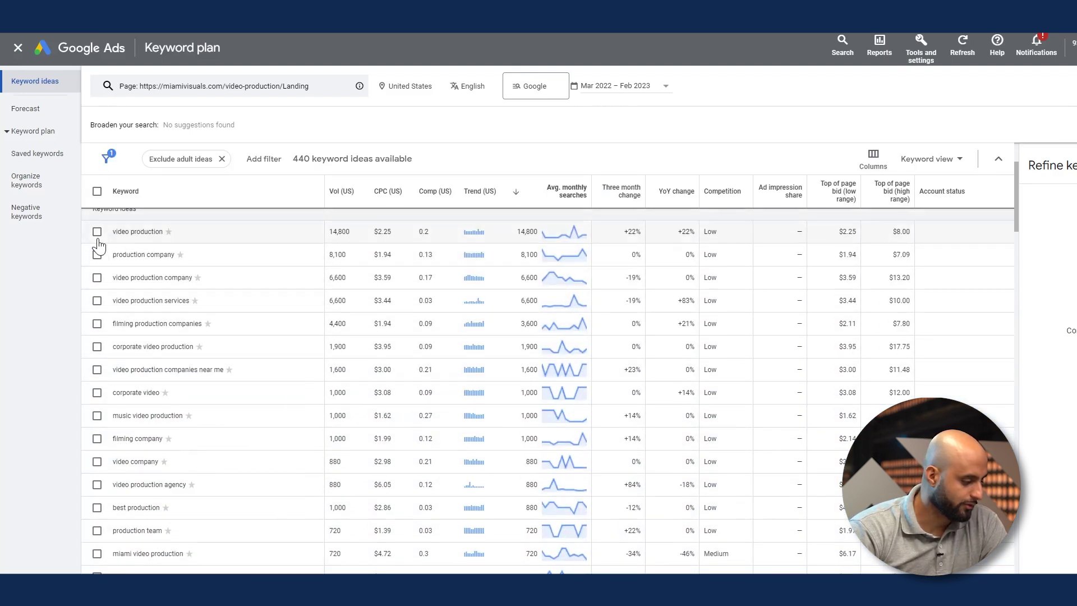
scroll(217, 286, "down", 2)
scroll(211, 308, "down", 3)
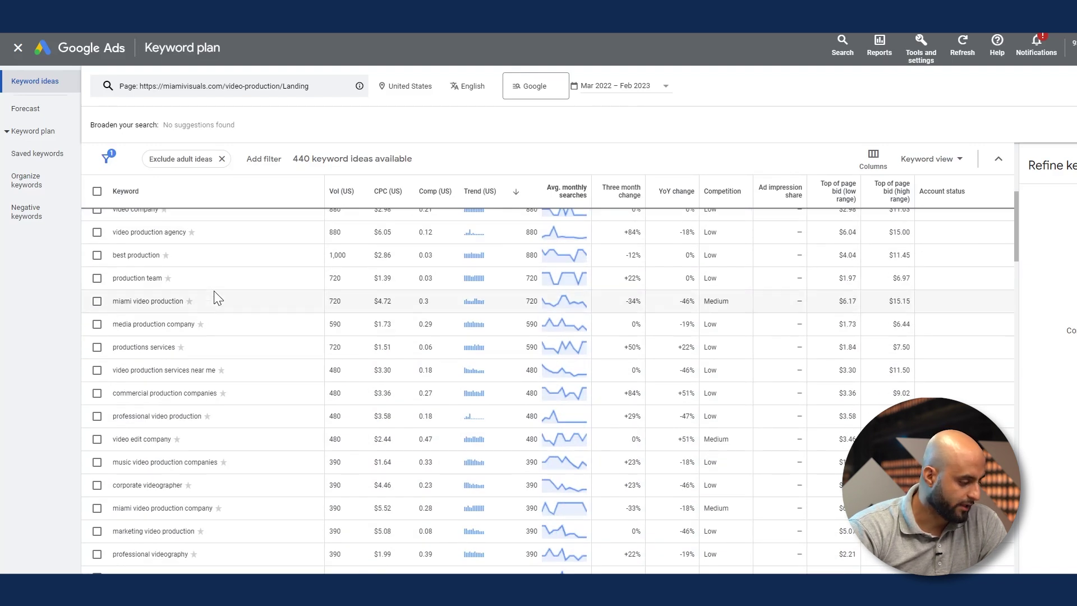
scroll(216, 289, "down", 3)
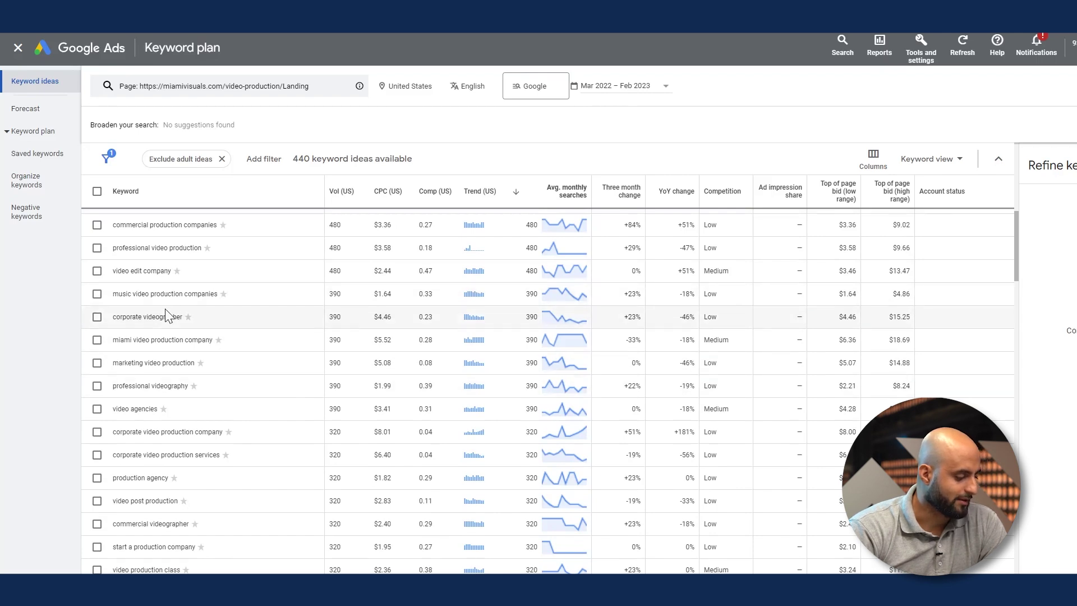
scroll(168, 314, "up", 6)
scroll(293, 118, "up", 3)
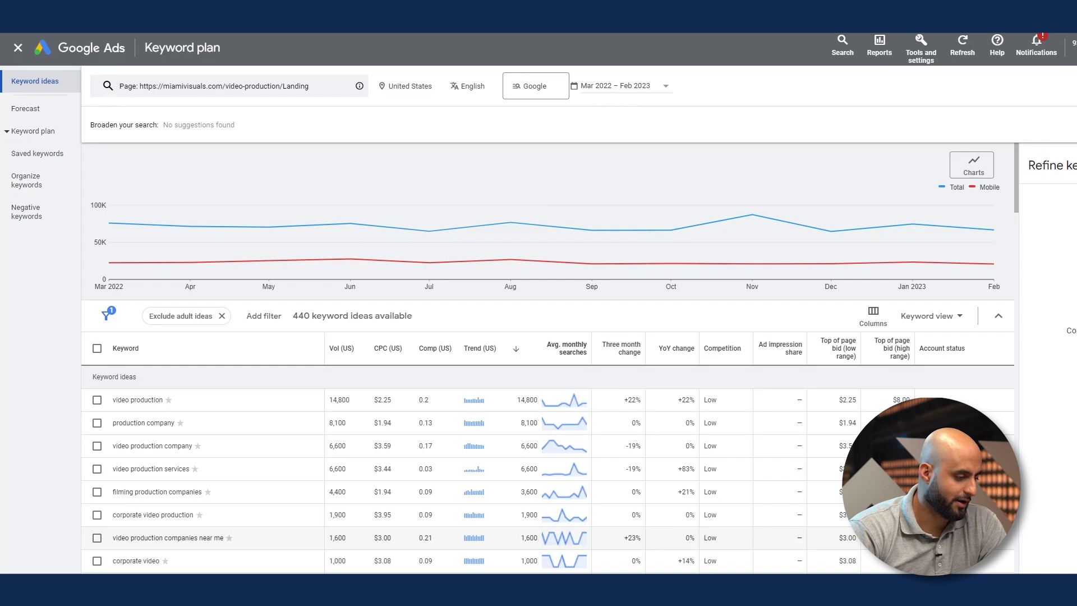
Step: Switch to the Google results for "video production company miami" and return to the keyword ideas
key("ctrl+shift+a")
key("Return")
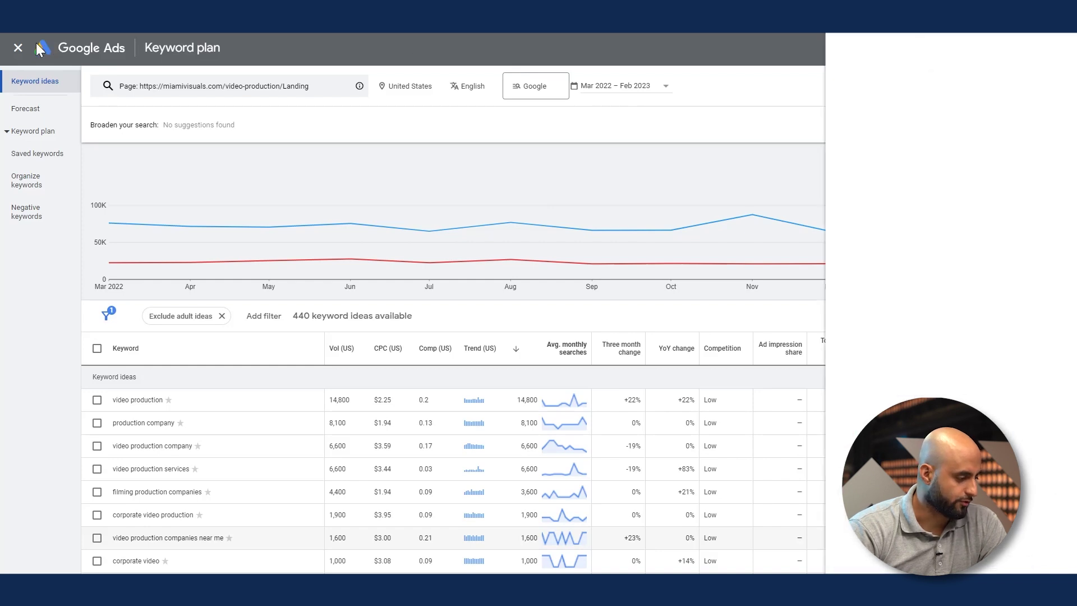
key("ctrl+Tab")
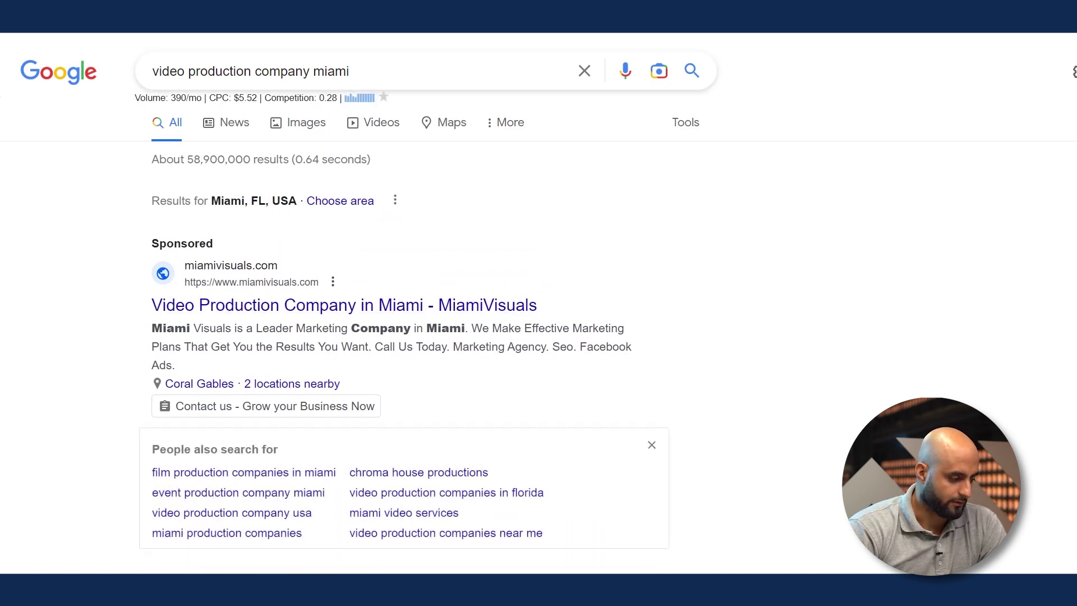
key("ctrl+shift+a")
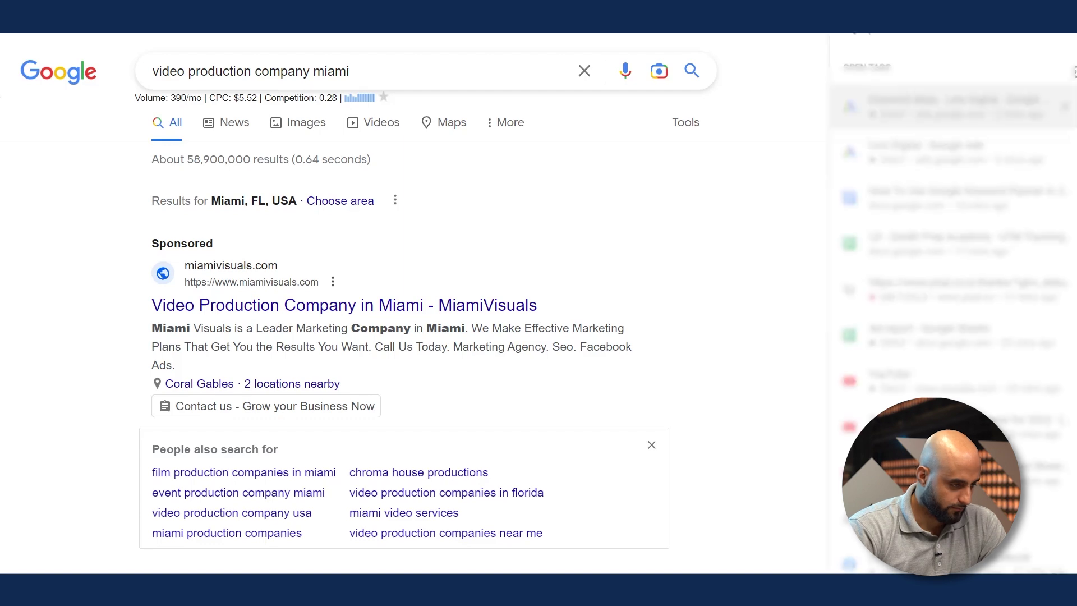
left_click(924, 113)
Step: Examine the monthly search trend for "video production" and the page address used as its source
scroll(216, 344, "down", 3)
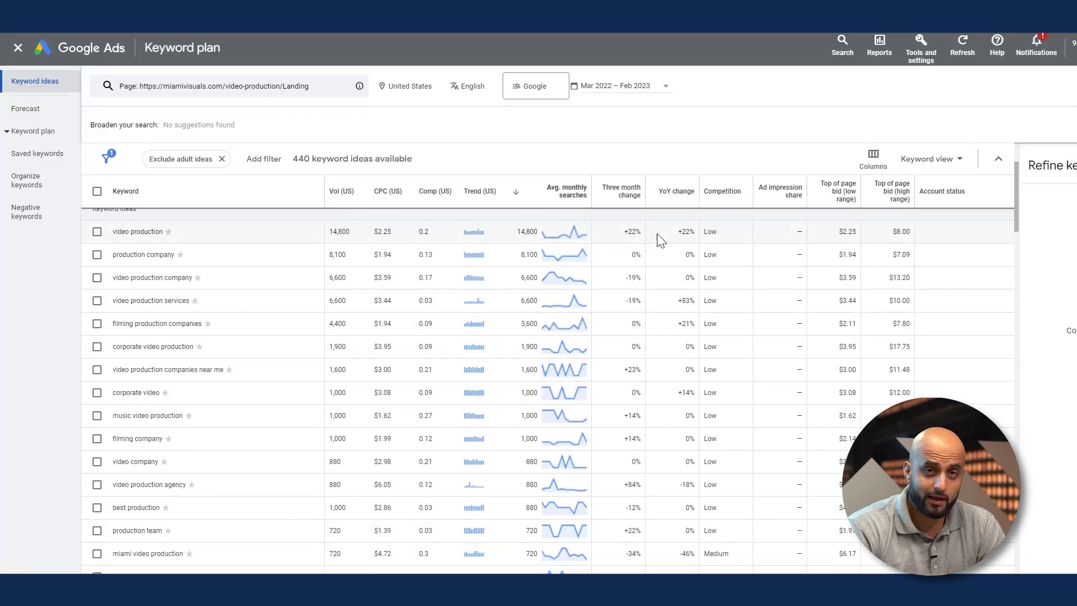
mouse_move(571, 229)
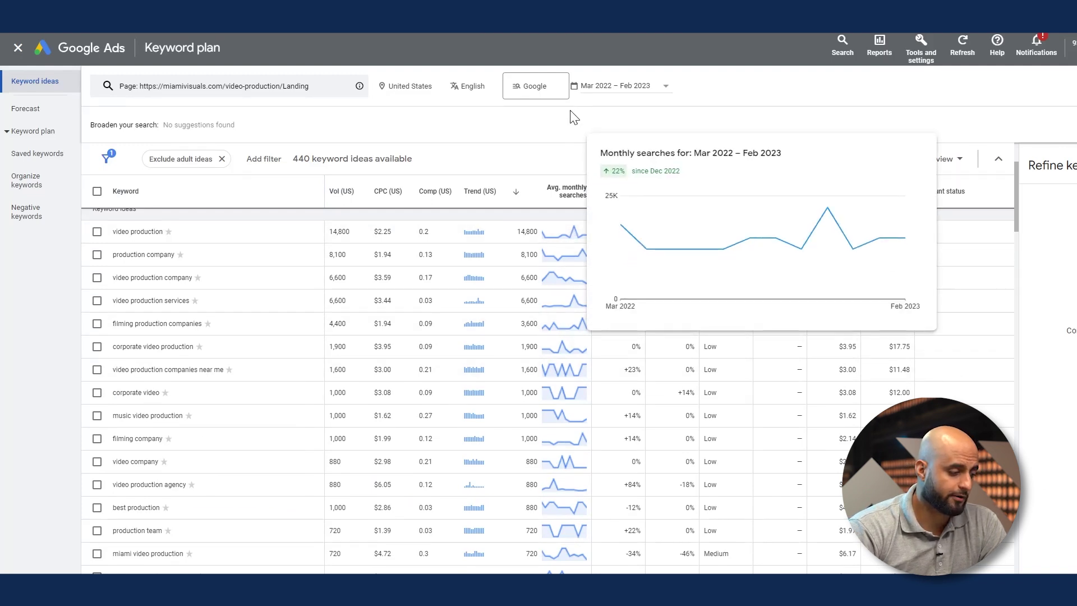
scroll(192, 298, "up", 2)
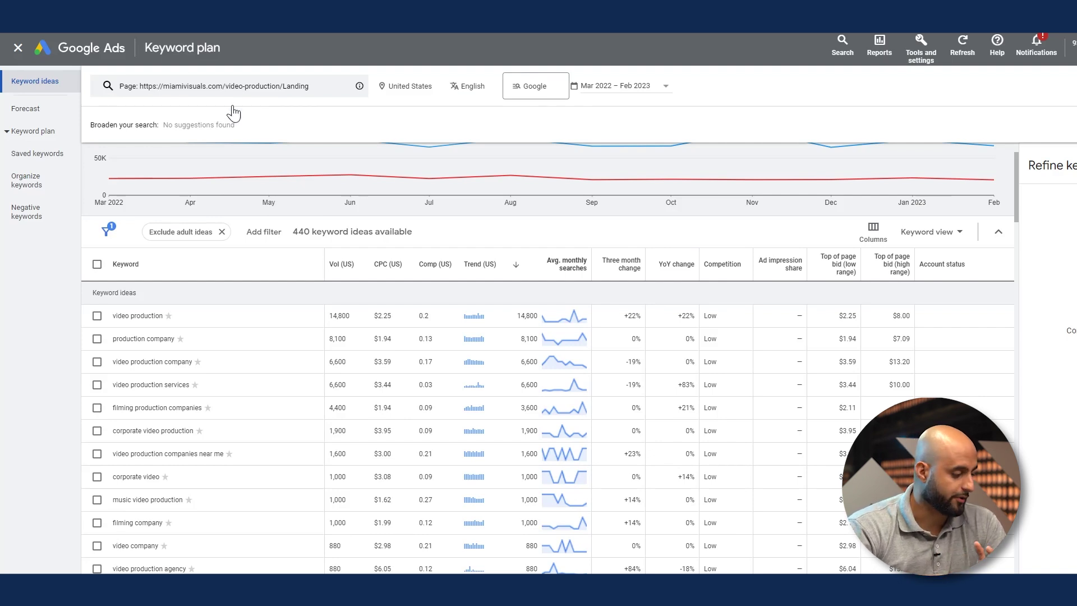
scroll(95, 498, "down", 2)
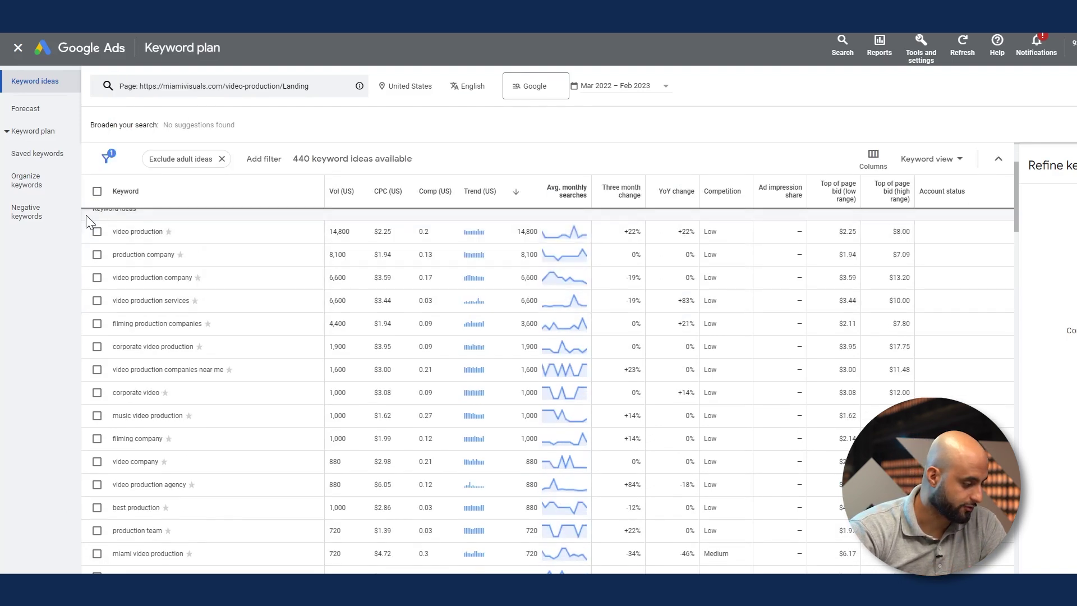
Step: Select "video production", "production company", "video production company" and "video production services", and check the remaining ideas
left_click(97, 231)
left_click(98, 254)
left_click(97, 277)
left_click(97, 301)
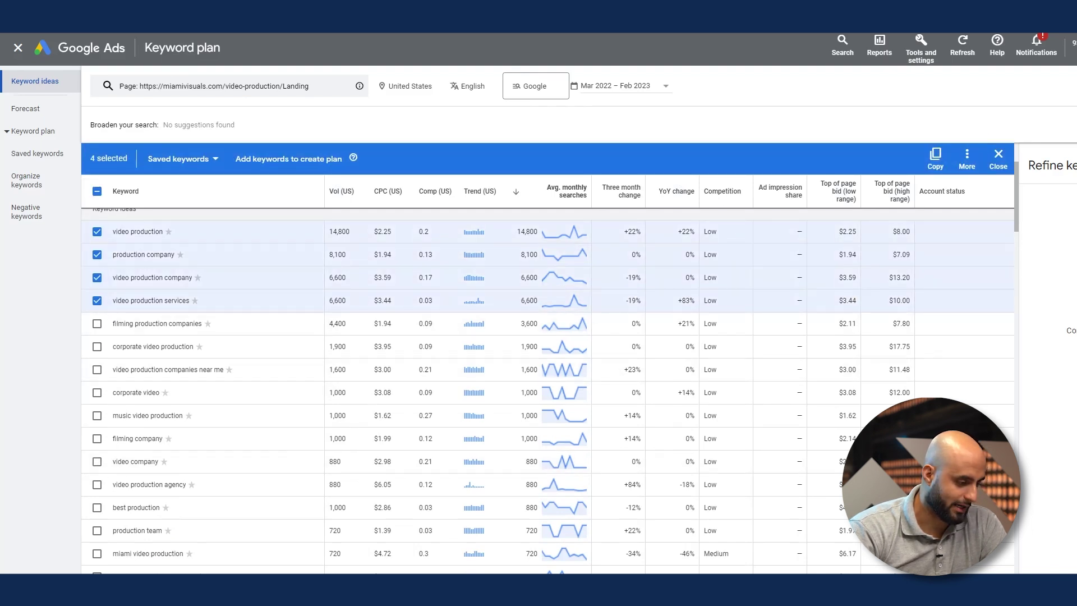
scroll(521, 265, "down", 2)
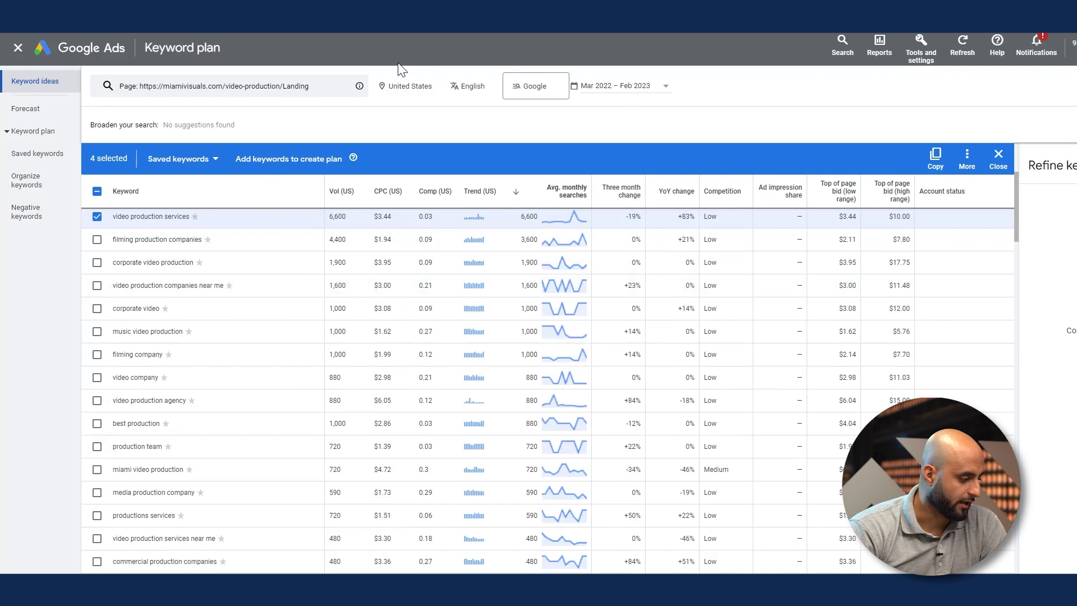
scroll(240, 240, "down", 4)
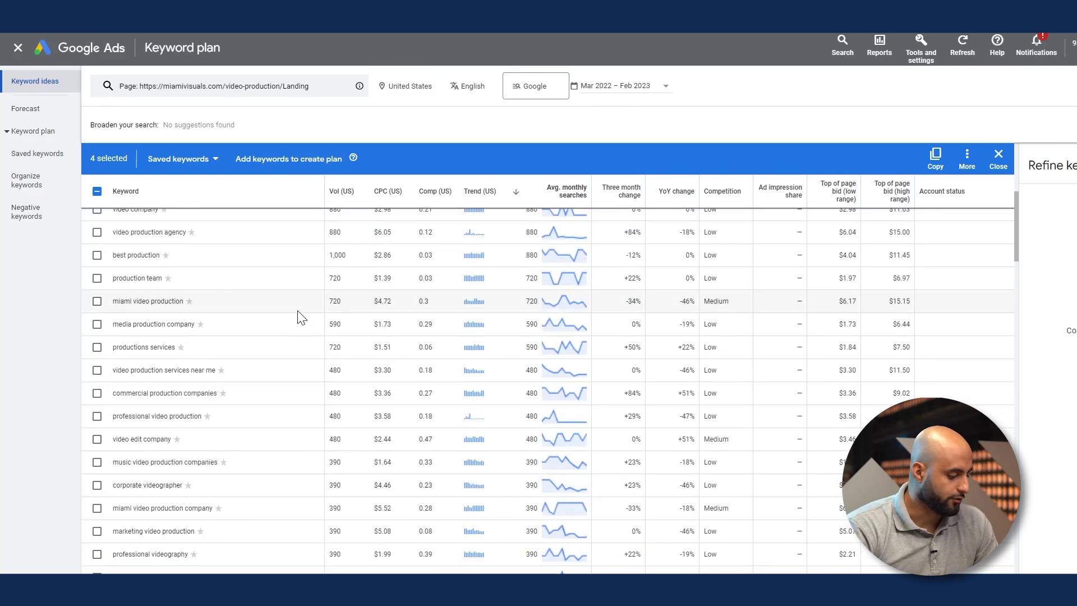
scroll(303, 240, "up", 4)
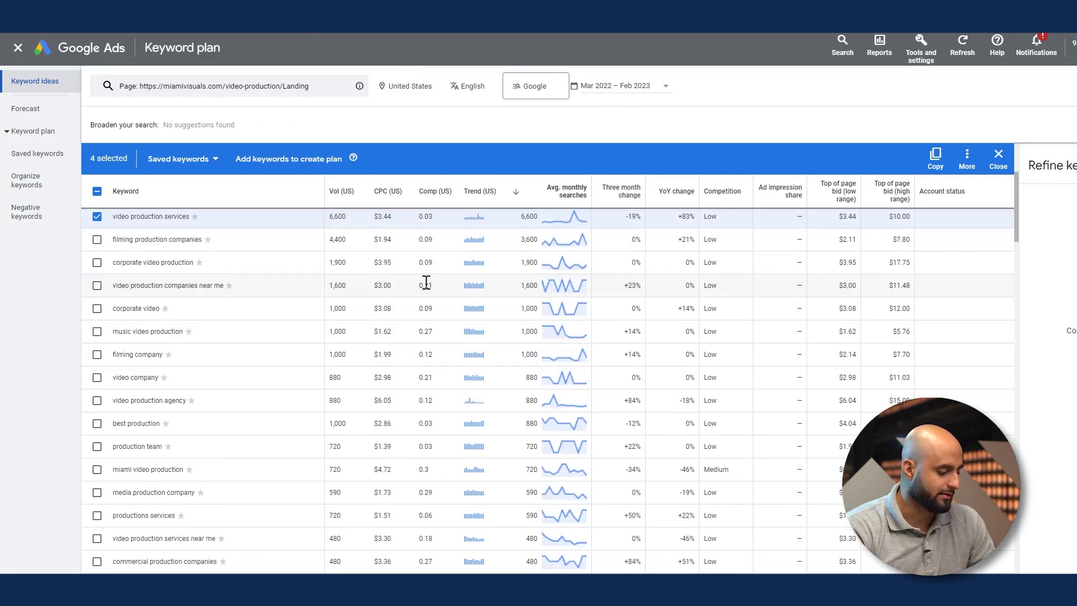
scroll(426, 283, "up", 5)
Step: Clear the keyword selection, then copy the landing page URL and remove it from the website search
left_click(247, 89)
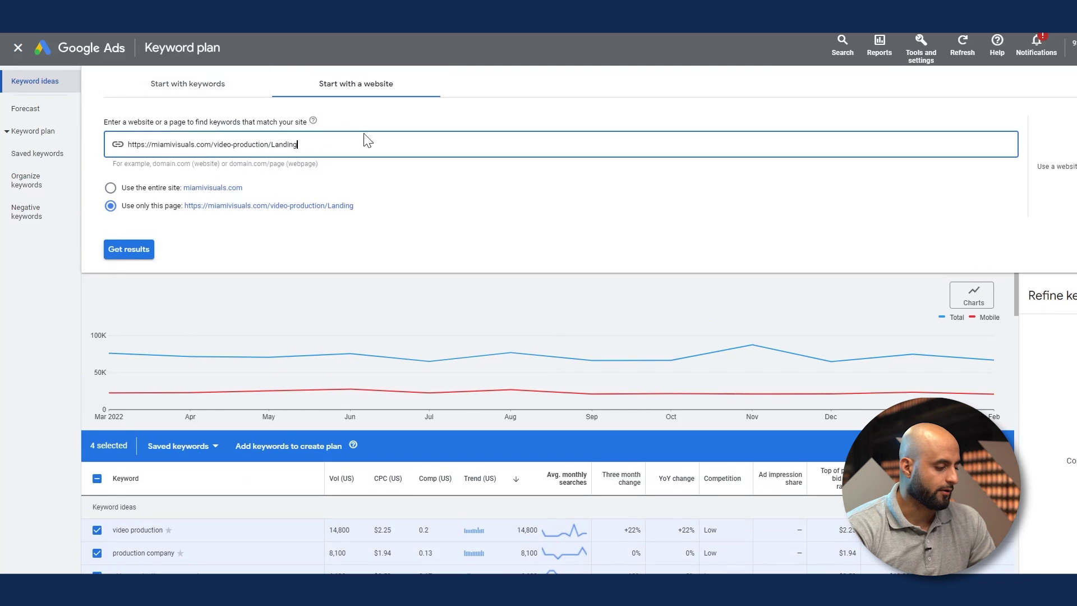
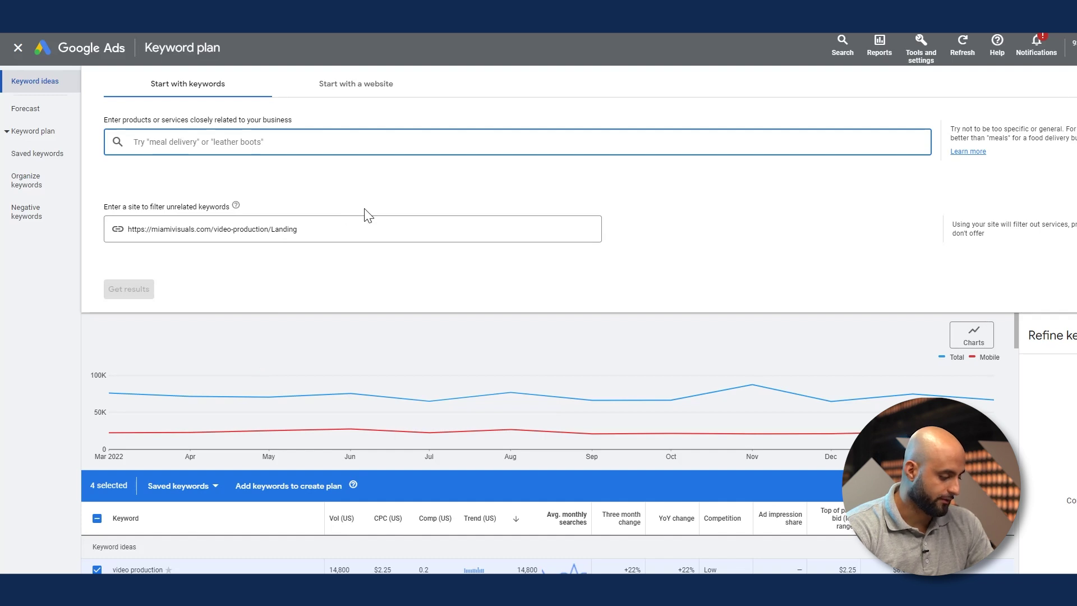
scroll(791, 342, "down", 3)
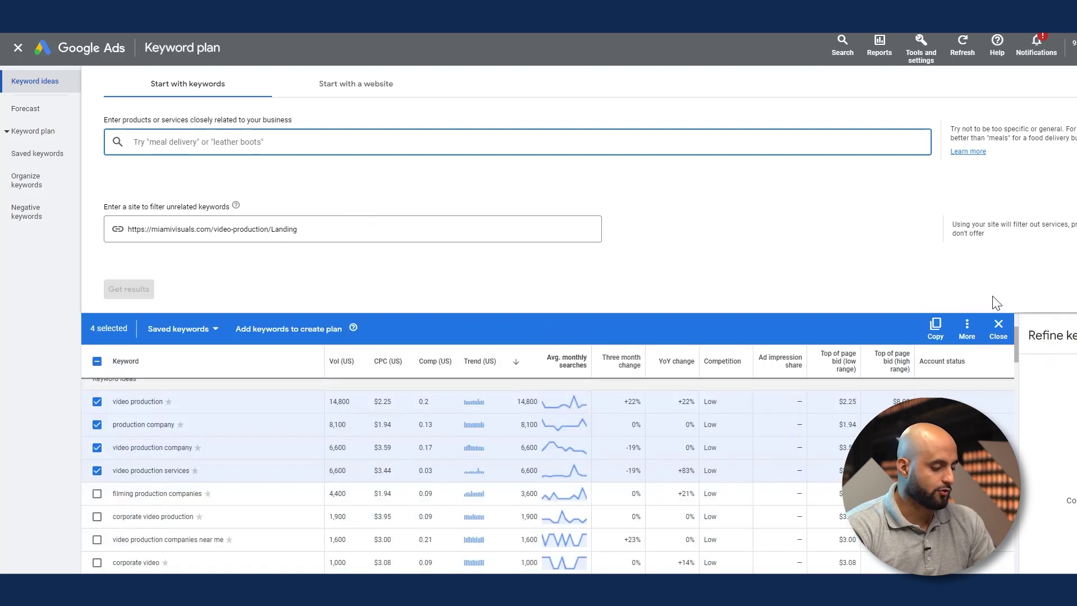
left_click(998, 325)
scroll(651, 368, "up", 3)
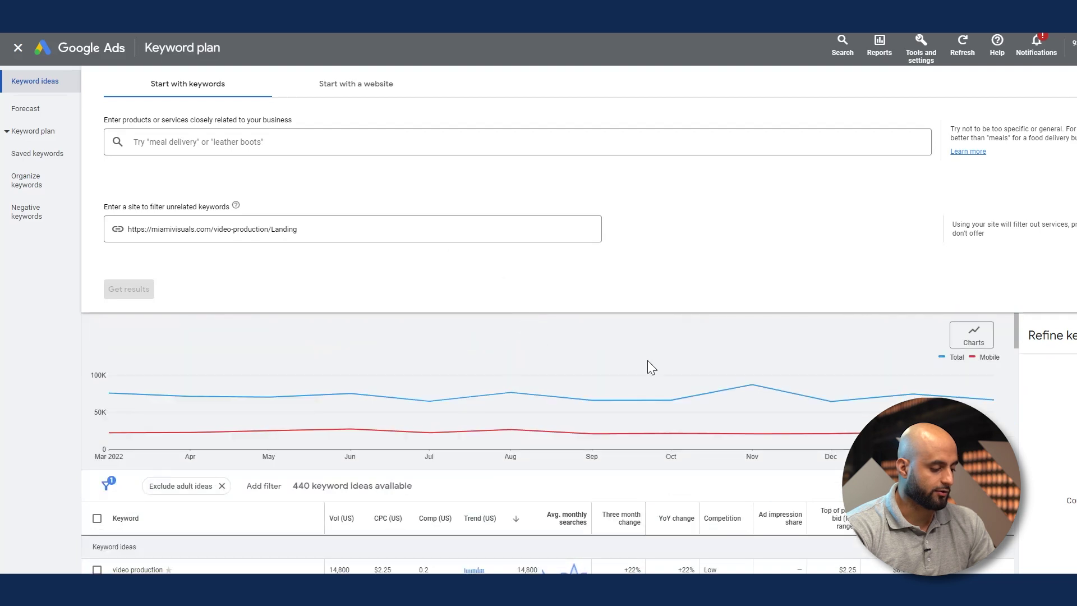
left_click_drag(299, 230, 90, 230)
key("ctrl+c")
key("BackSpace")
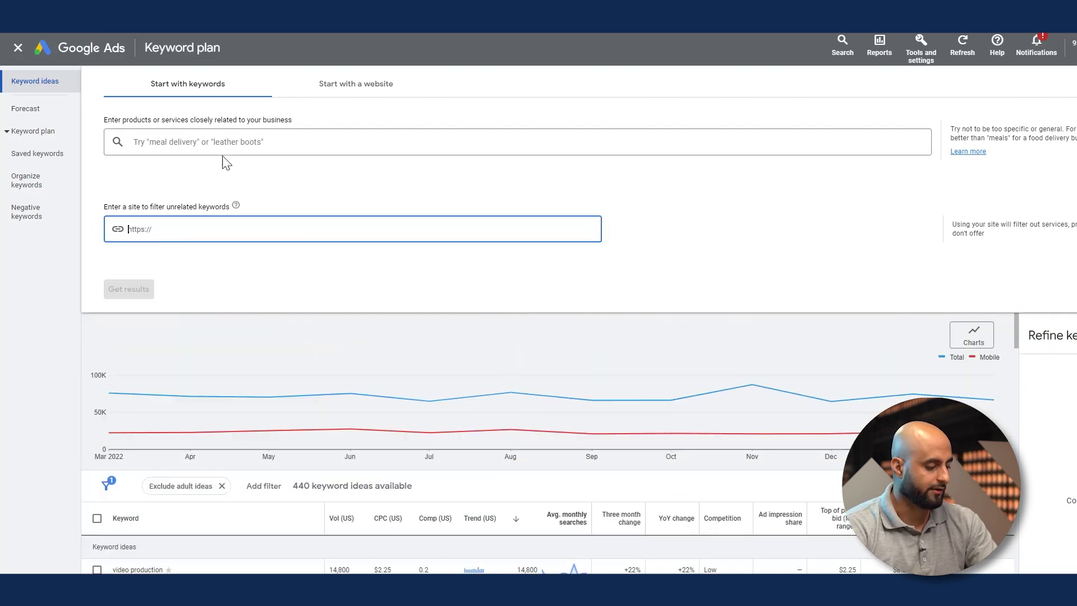
left_click(386, 94)
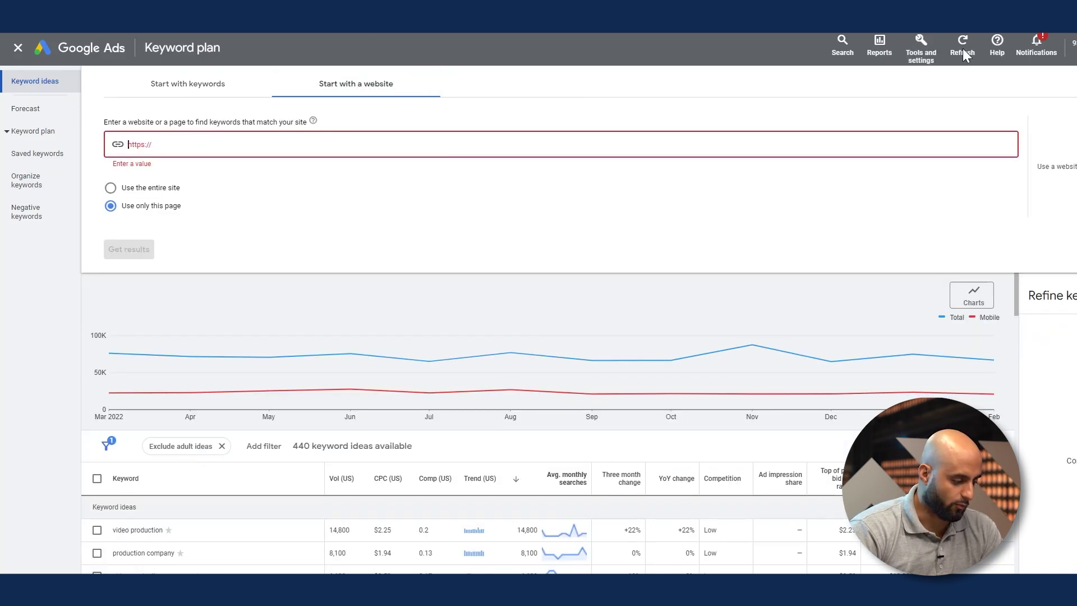
Step: Select the keyword ideas "video company near me", "production companies miami" and "top video production companies"
scroll(479, 314, "down", 3)
scroll(300, 385, "down", 15)
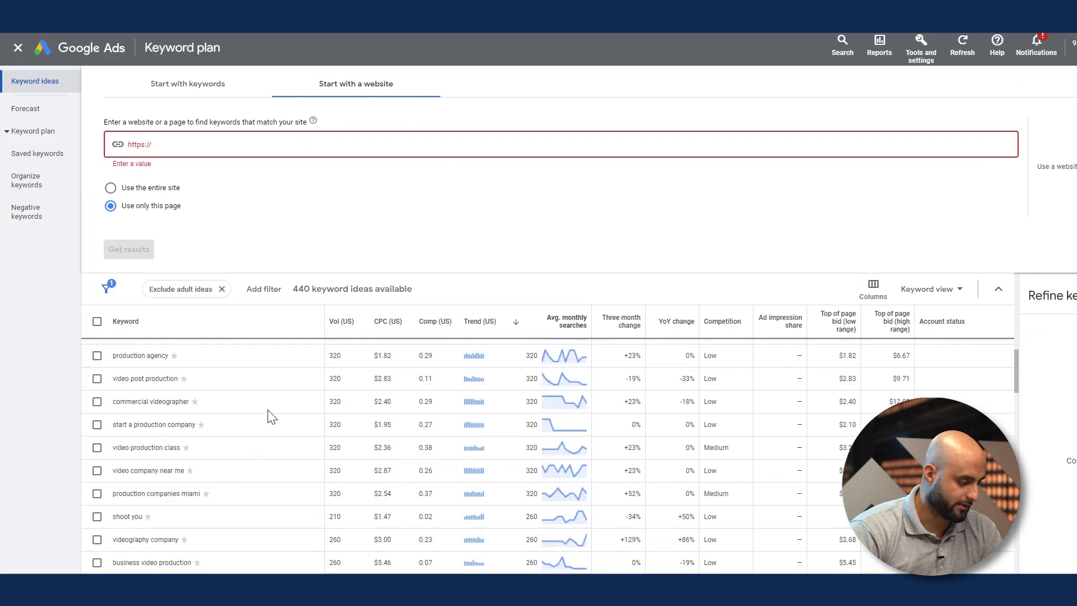
scroll(182, 387, "down", 3)
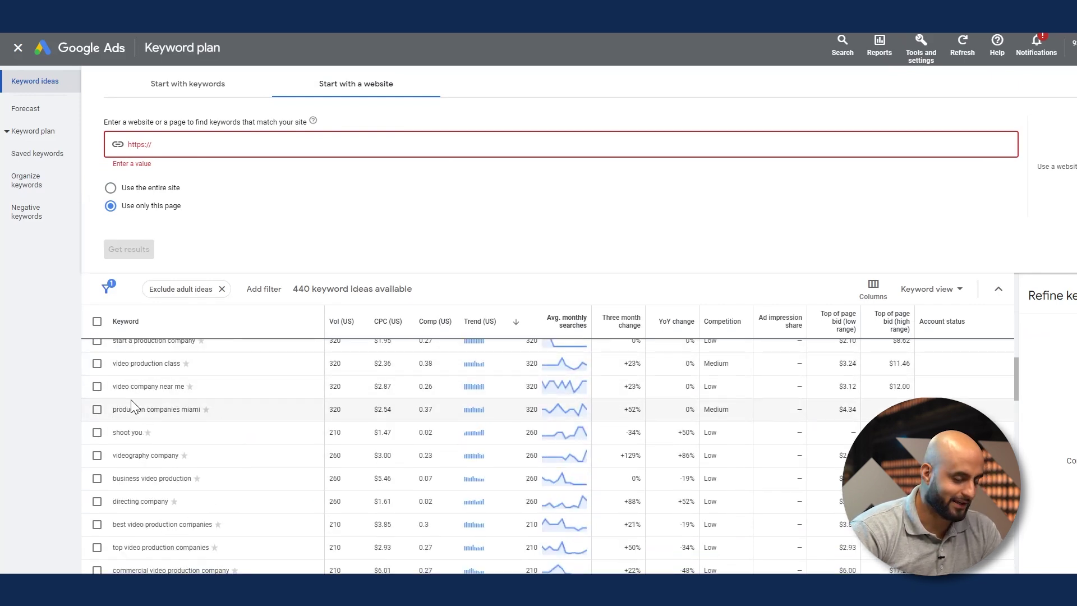
left_click(96, 386)
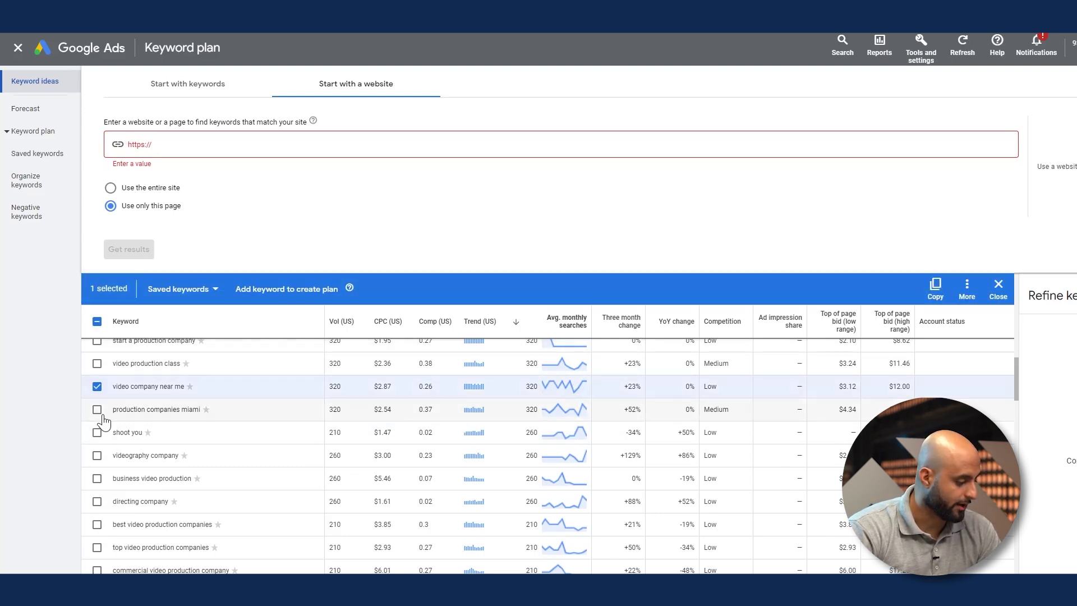
left_click(96, 410)
scroll(96, 454, "down", 3)
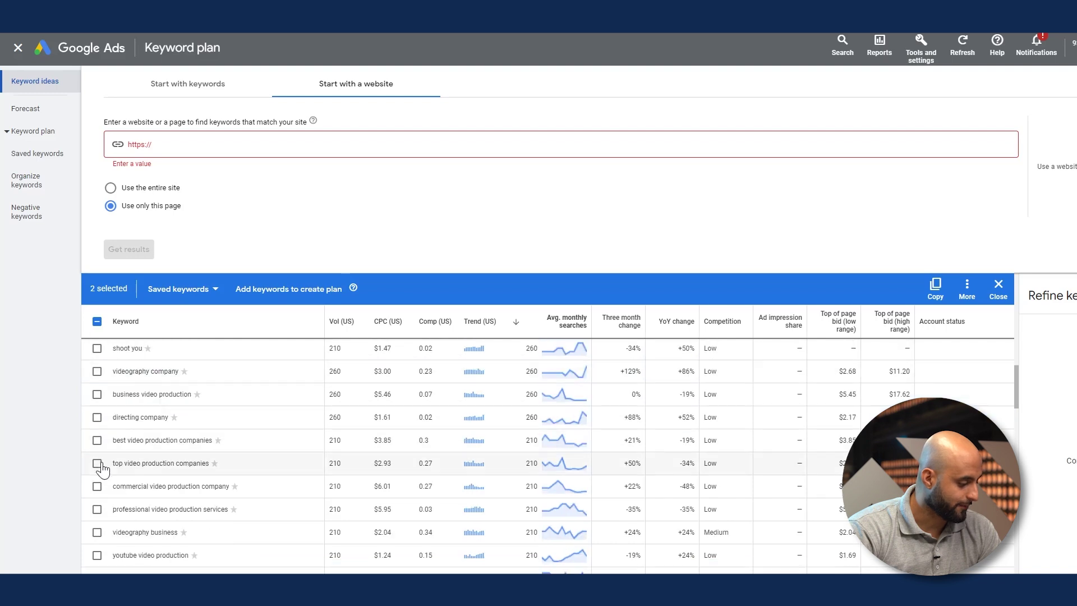
left_click(97, 394)
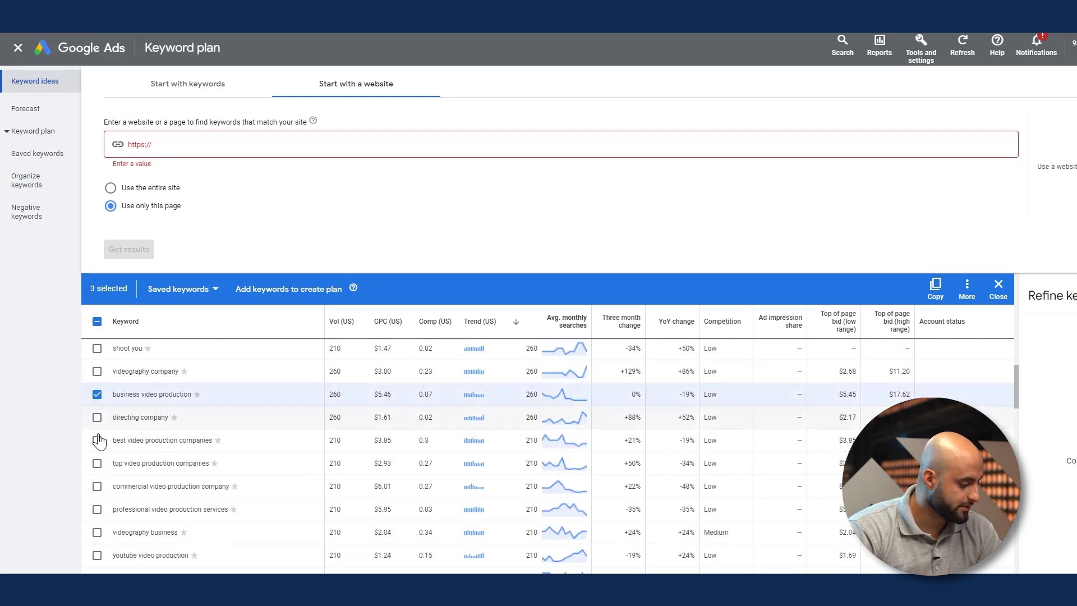
left_click(96, 463)
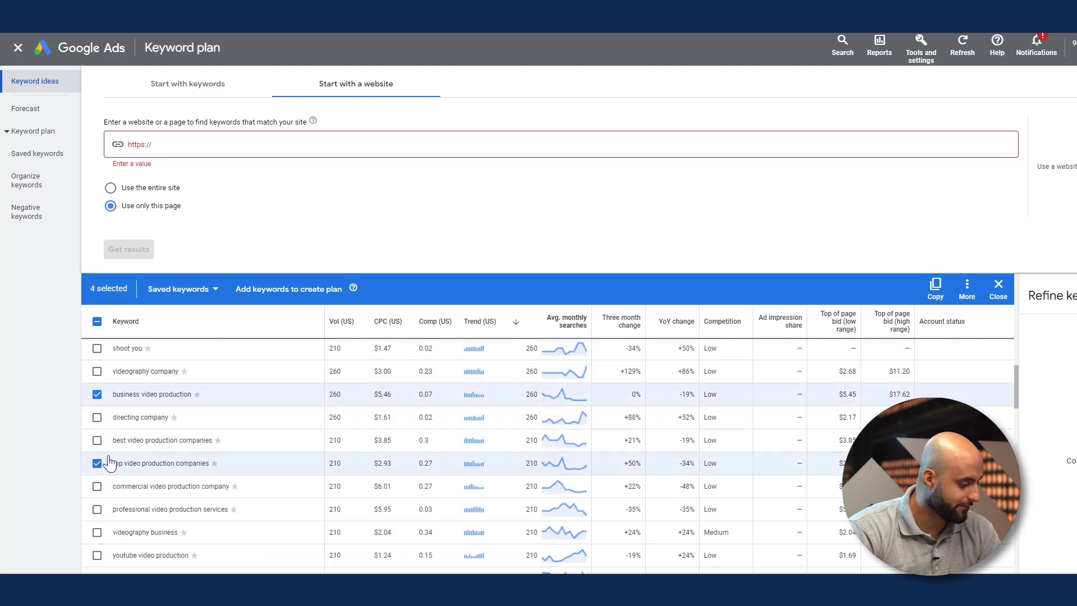
left_click(97, 394)
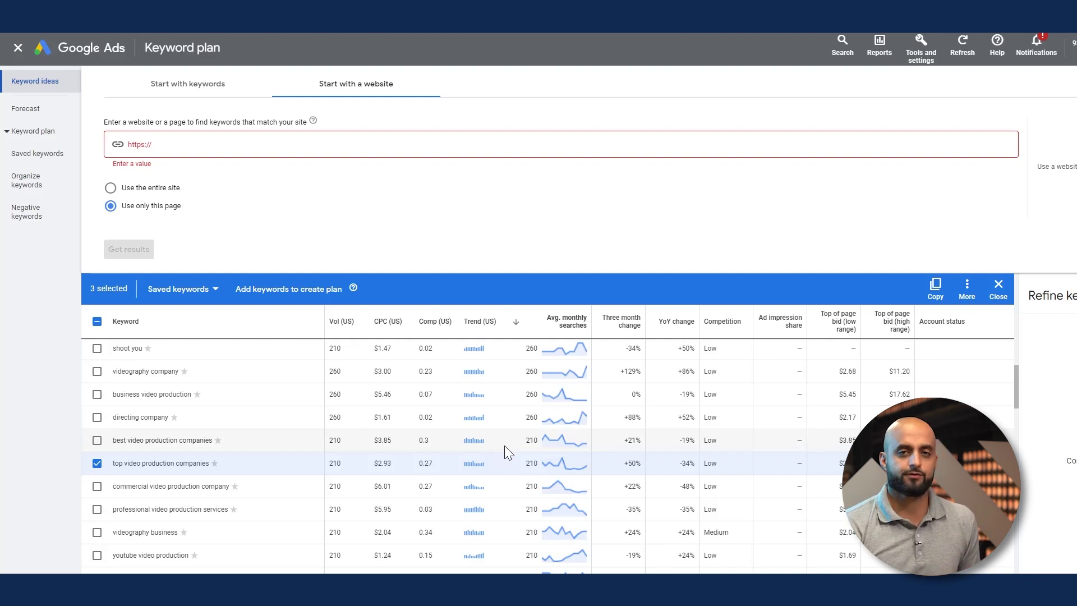
left_click(221, 86)
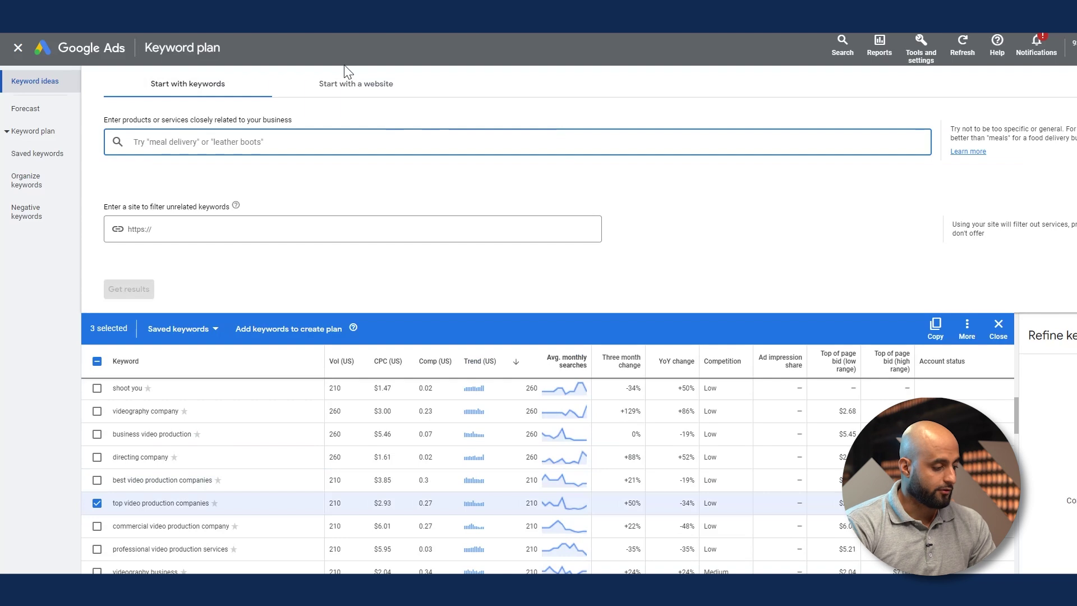
left_click(357, 100)
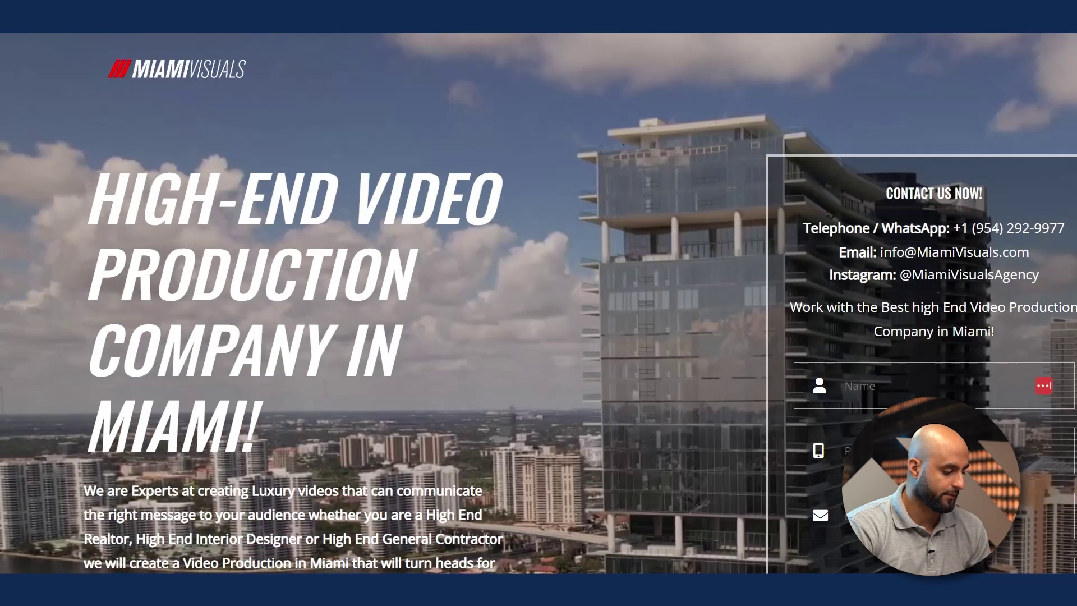
Step: In Audience manager, start a new custom segment including people who browse websites similar to miamivisuals.com/video-production/Landing
key("ctrl+shift+a")
key("Return")
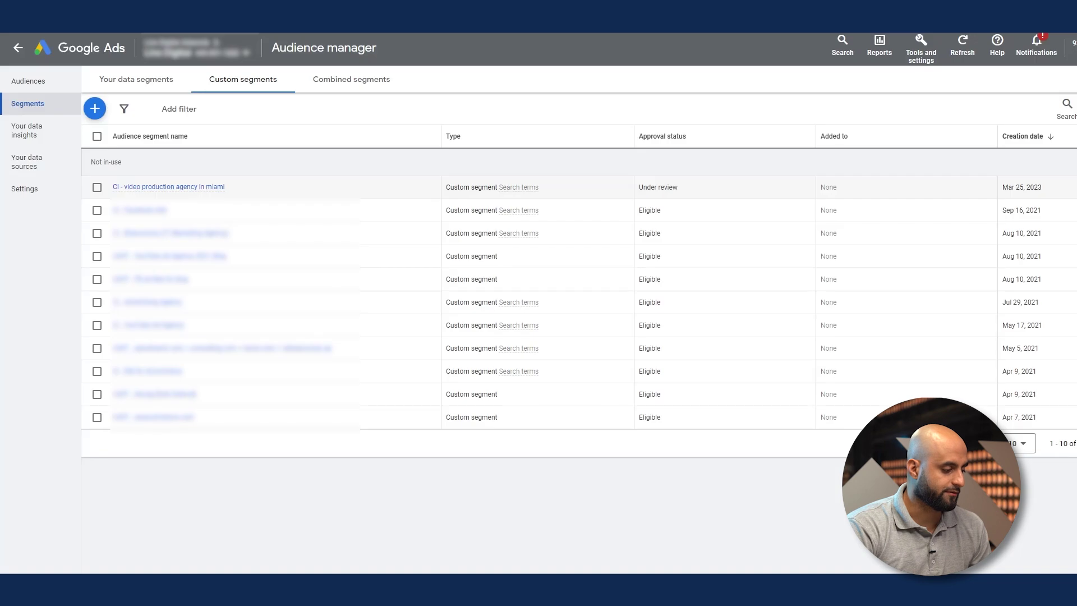
left_click(94, 109)
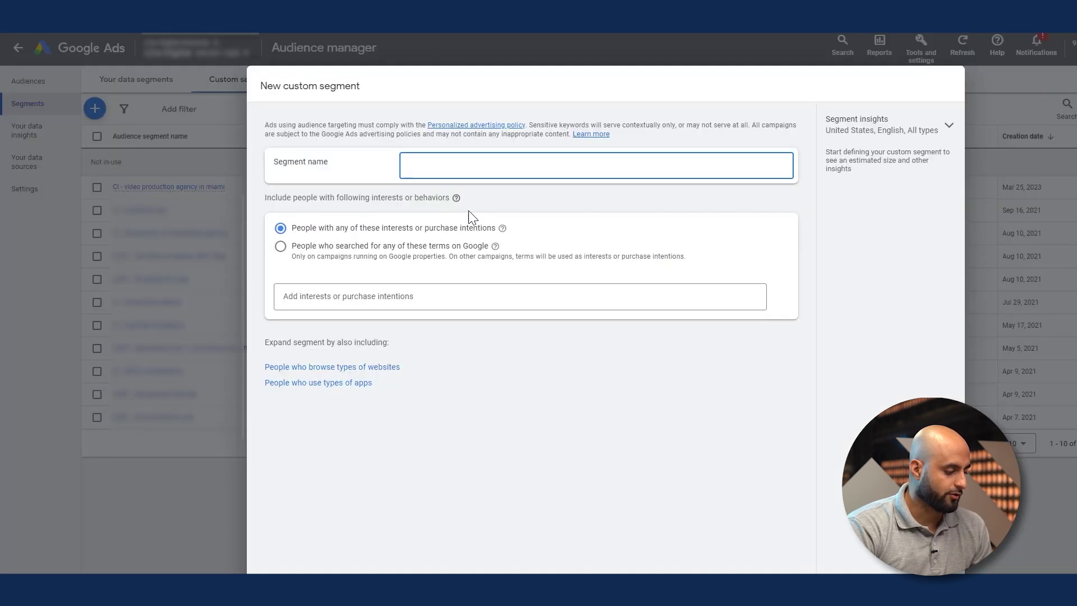
left_click(372, 366)
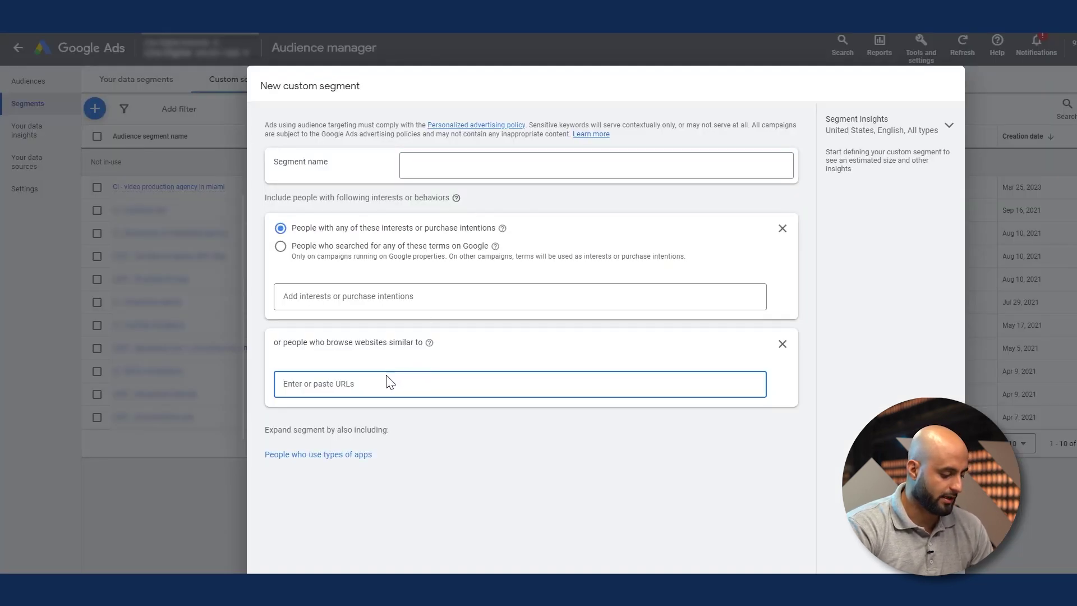
key("ctrl+v")
key("Return")
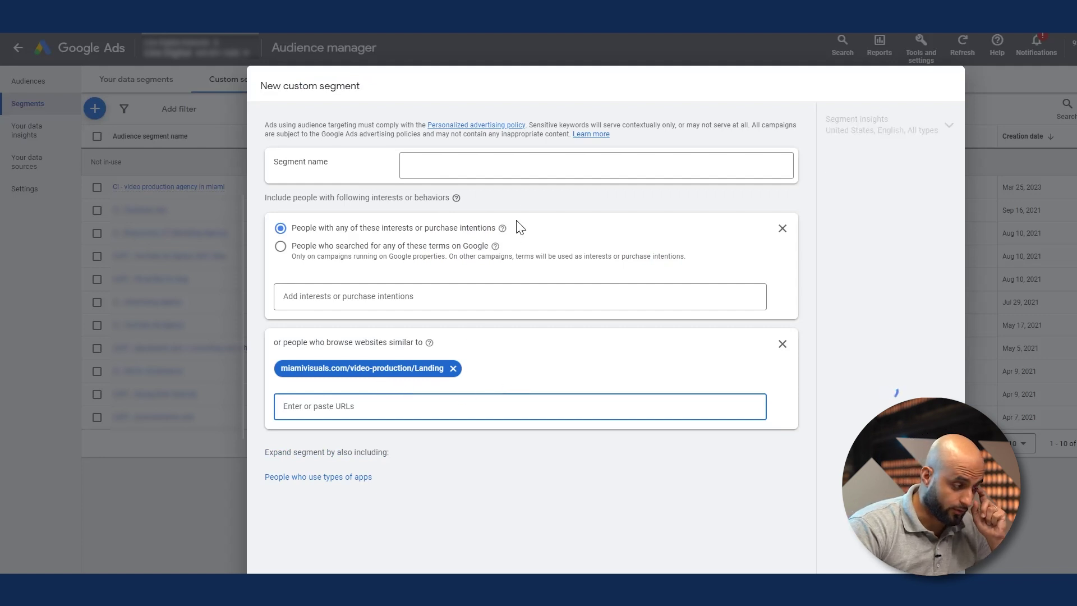
Step: Name the new custom segment "CAFF - Miami Visuals"
left_click(495, 167)
type("CAFF - Miami Visual")
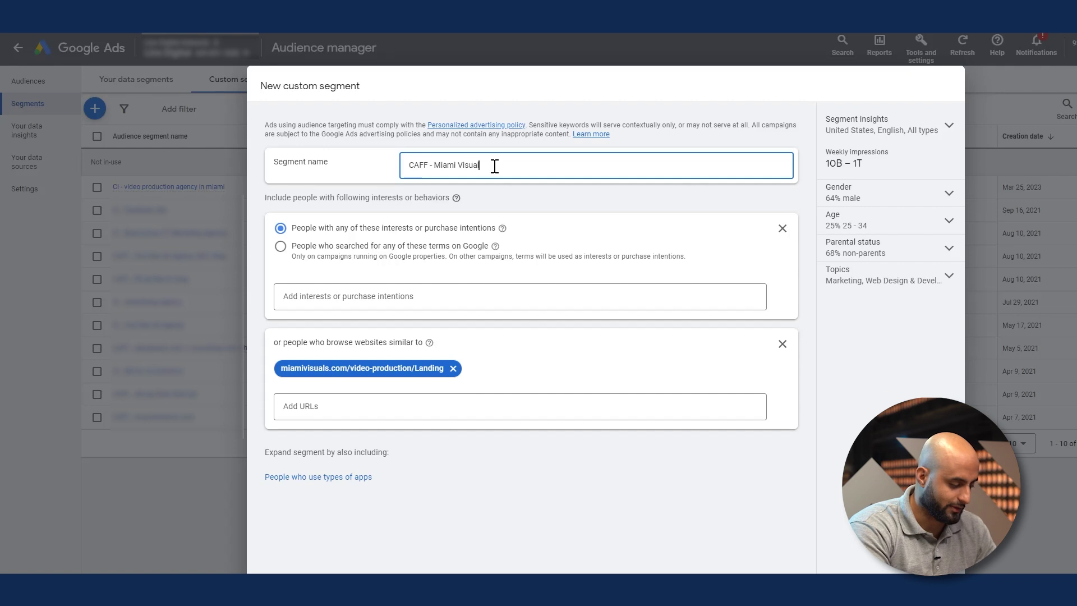
type("s")
left_click(871, 364)
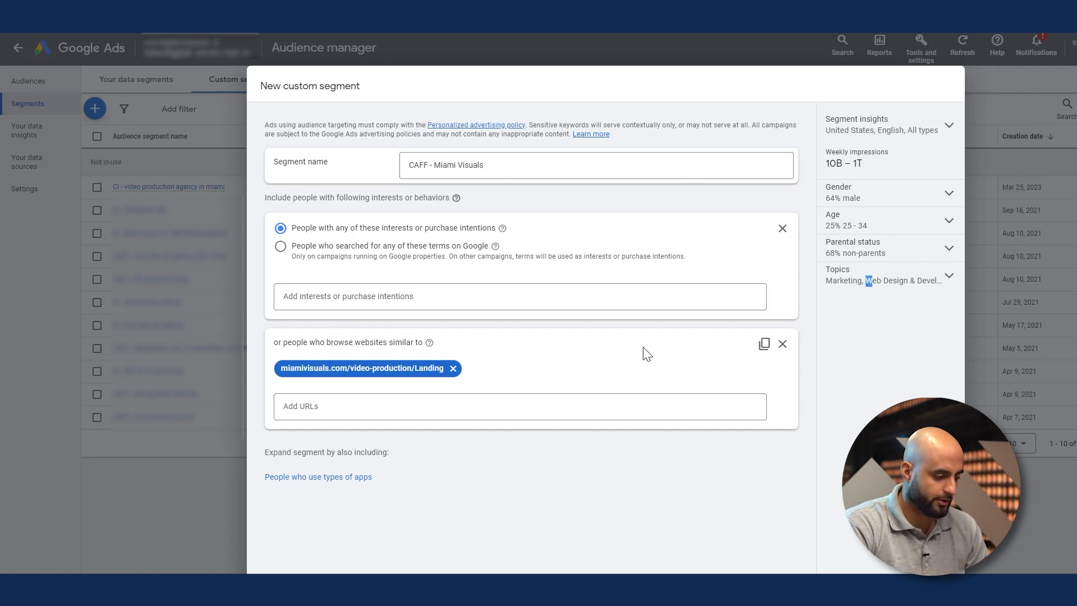
left_click(323, 341)
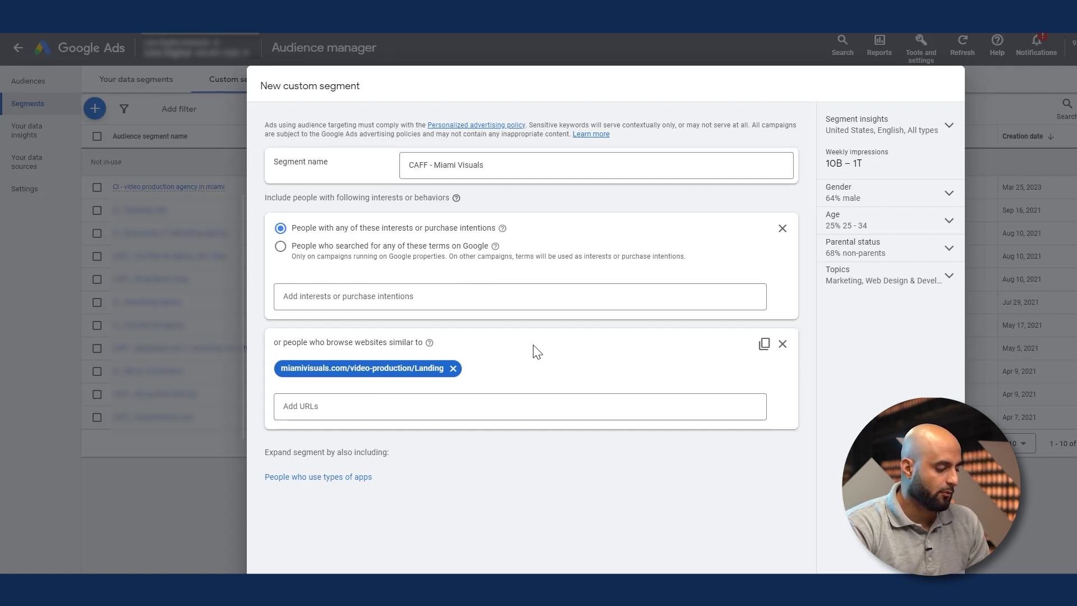
Step: Review the website topics in the segment insights and save the custom segment
left_click(942, 276)
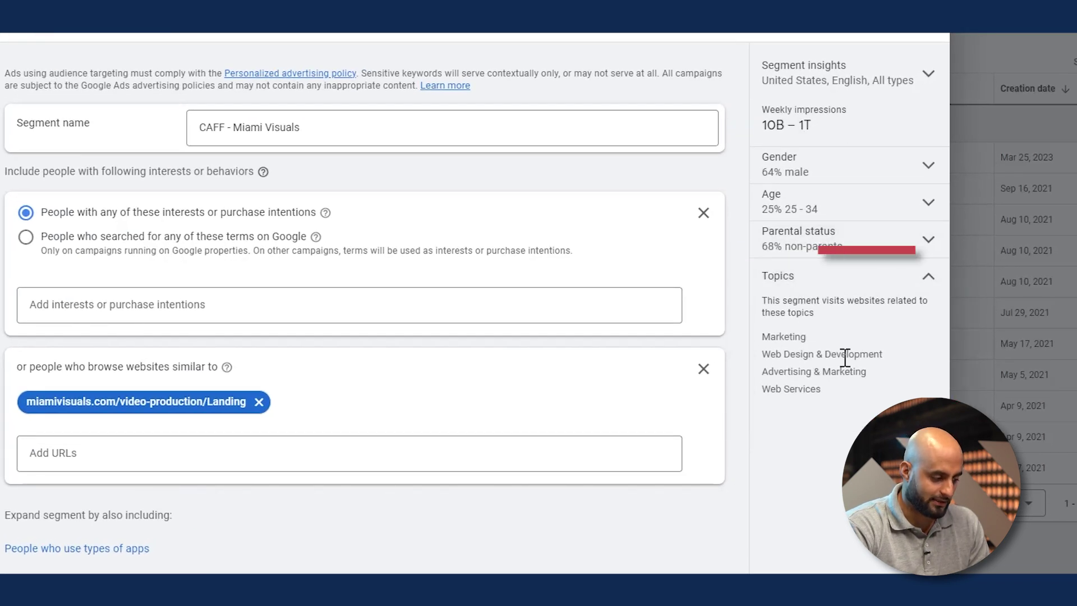
left_click_drag(764, 355, 904, 375)
left_click(879, 403)
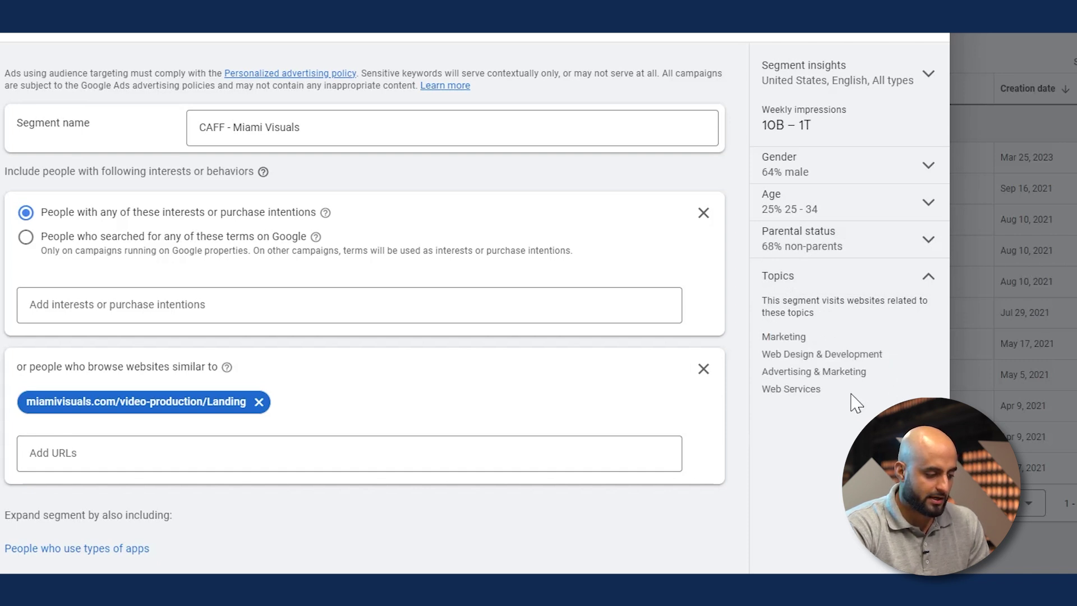
left_click_drag(856, 403, 795, 370)
left_click_drag(763, 338, 837, 407)
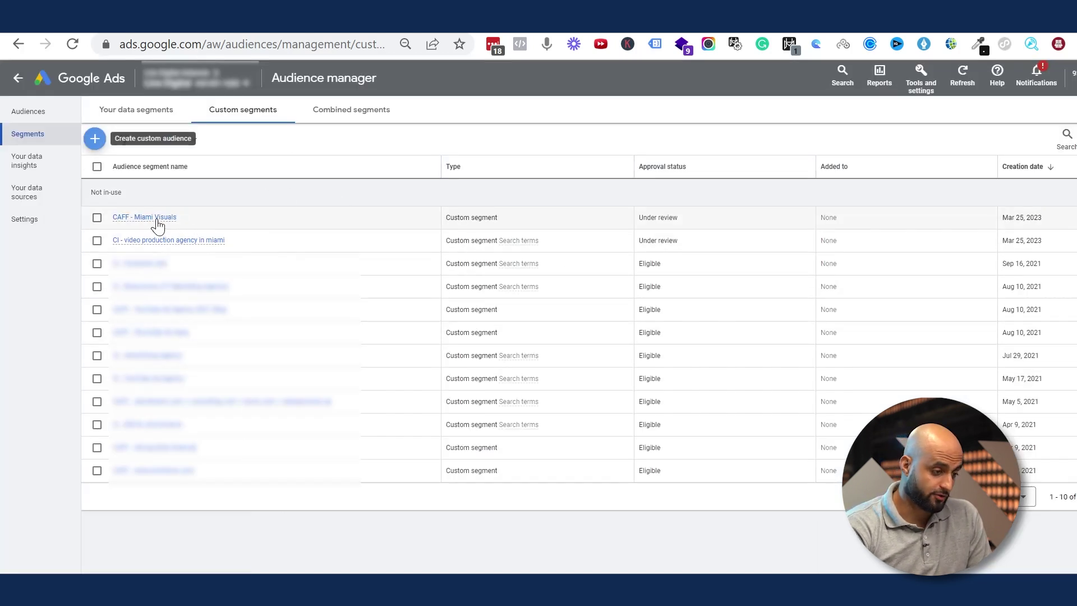
mouse_move(157, 225)
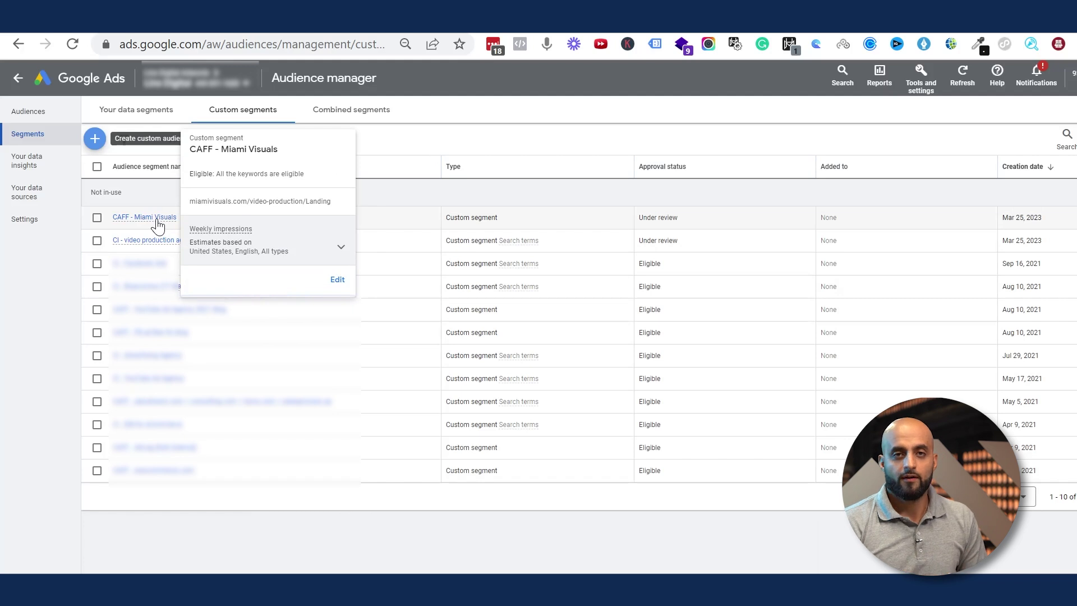